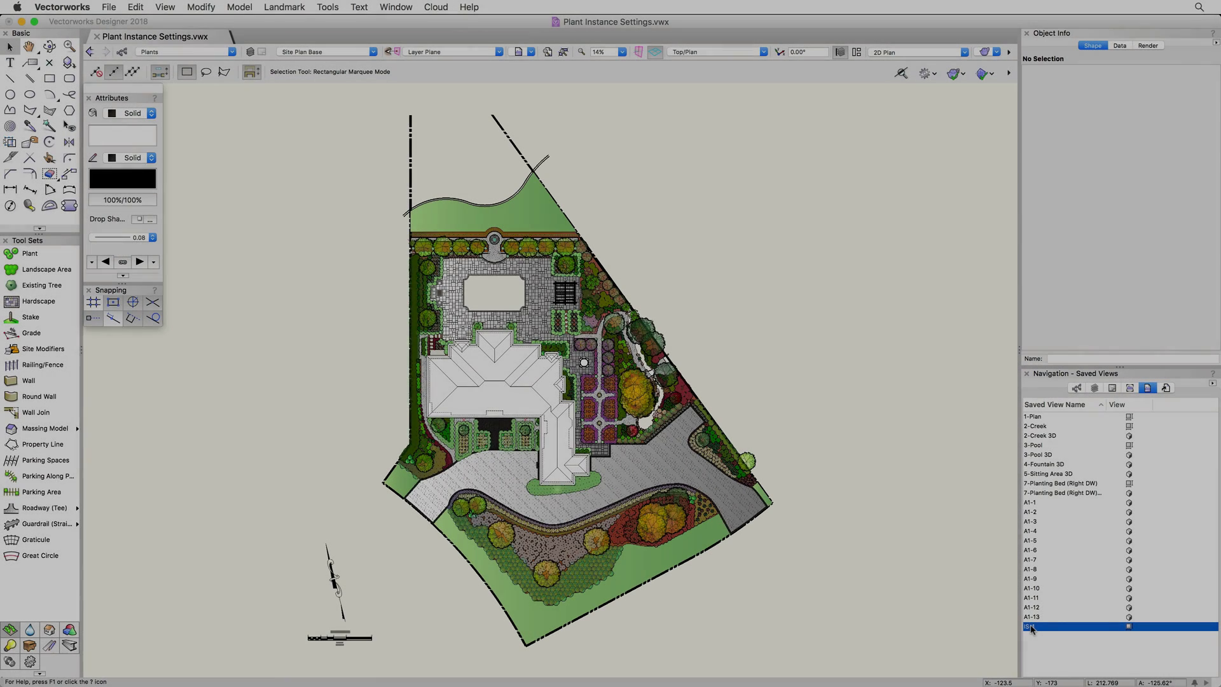
Activate the IS-1 saved view for a close-up of the planting bed beside the pergola
double_click(1030, 626)
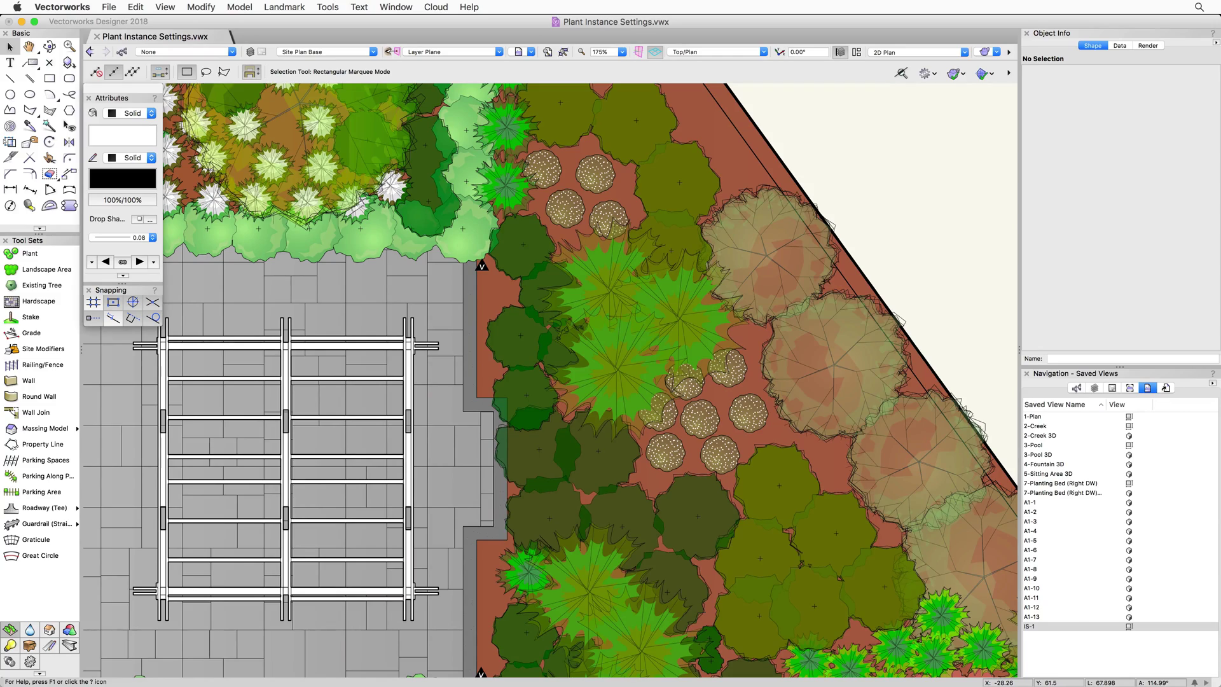
Select the Ta Tr 1 tree fern and scroll Object Info to its plant properties
left_click(646, 351)
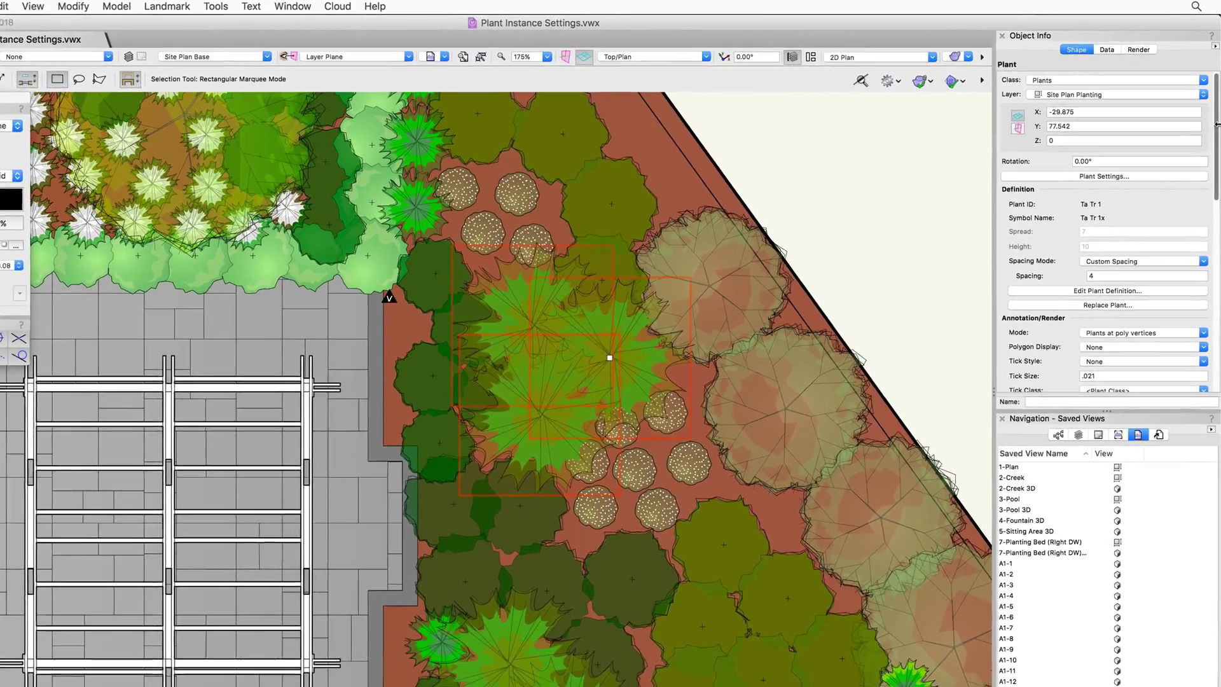
left_click_drag(1217, 124, 1192, 114)
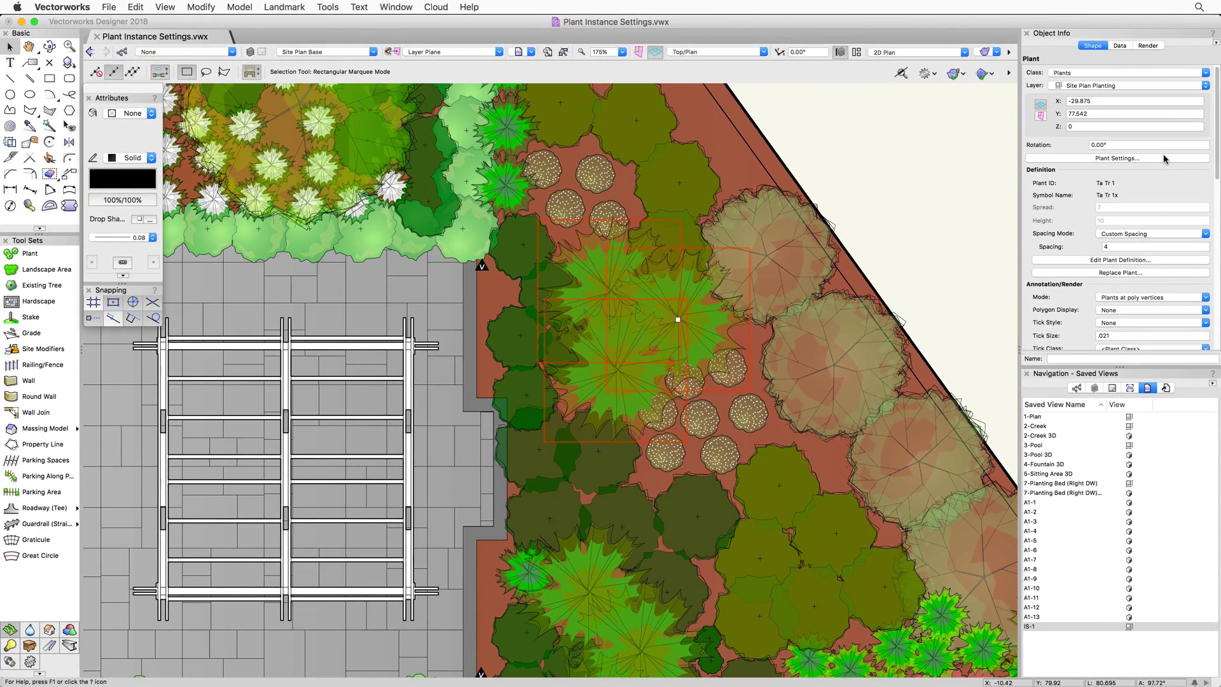
Open Plant Settings for the tree fern and view the plant browser without changing the plant
left_click(1165, 158)
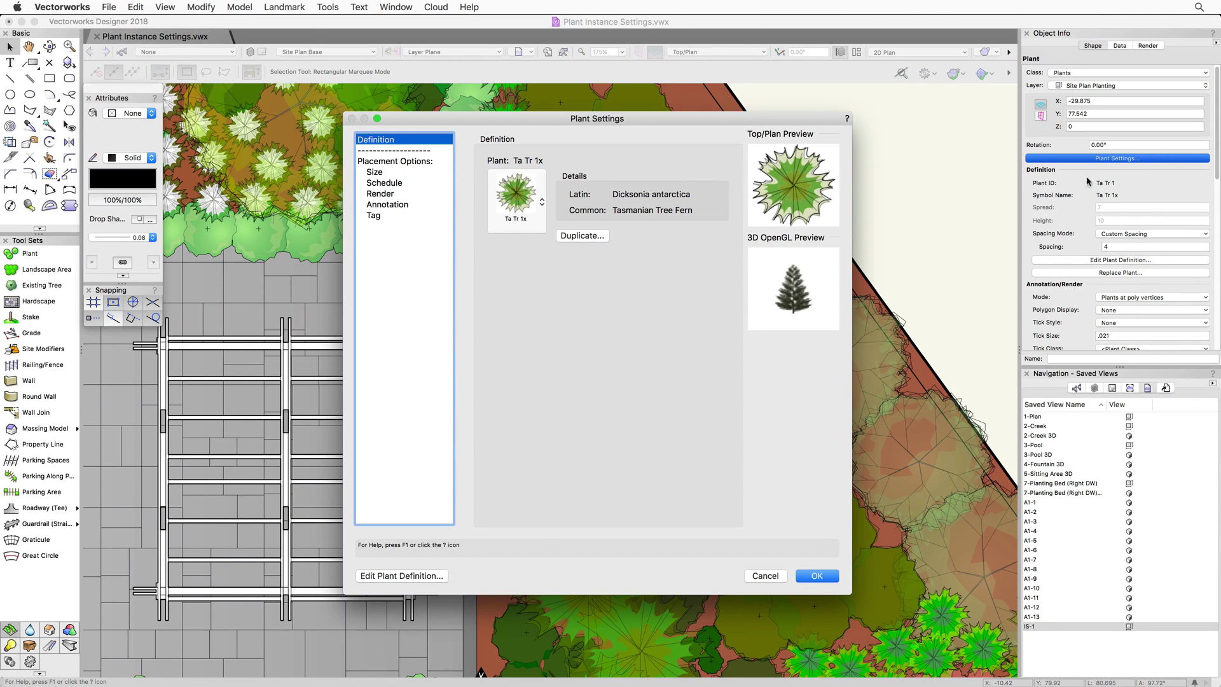
left_click(520, 203)
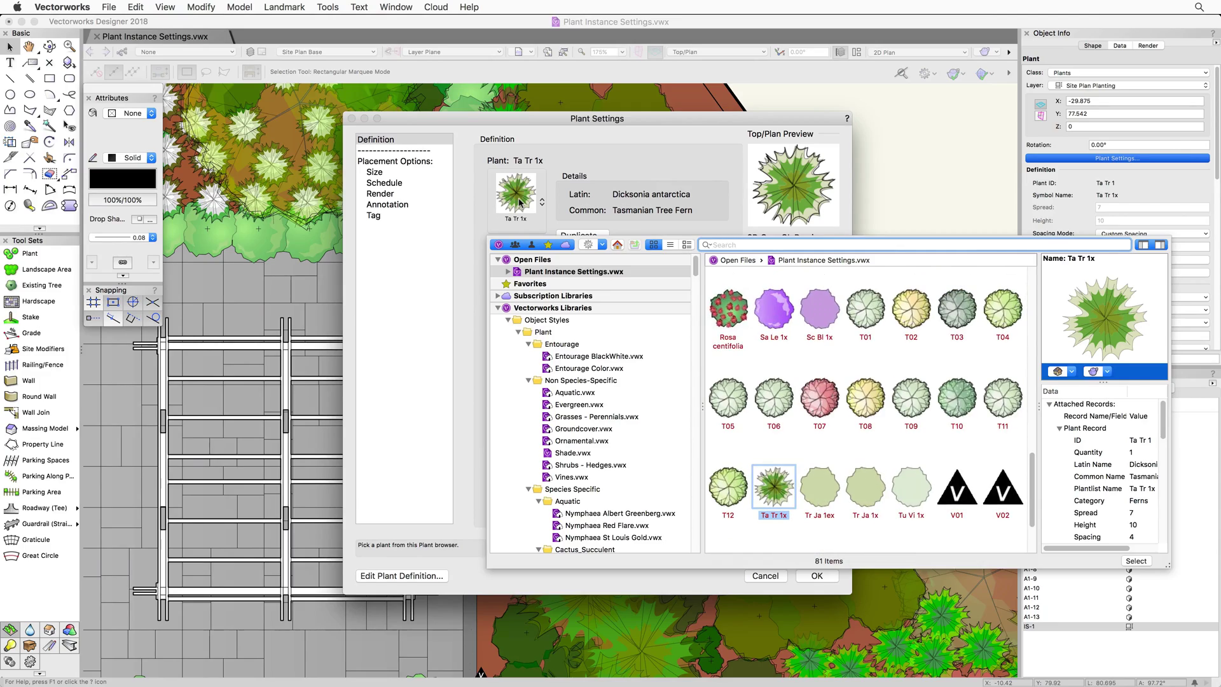
left_click(520, 203)
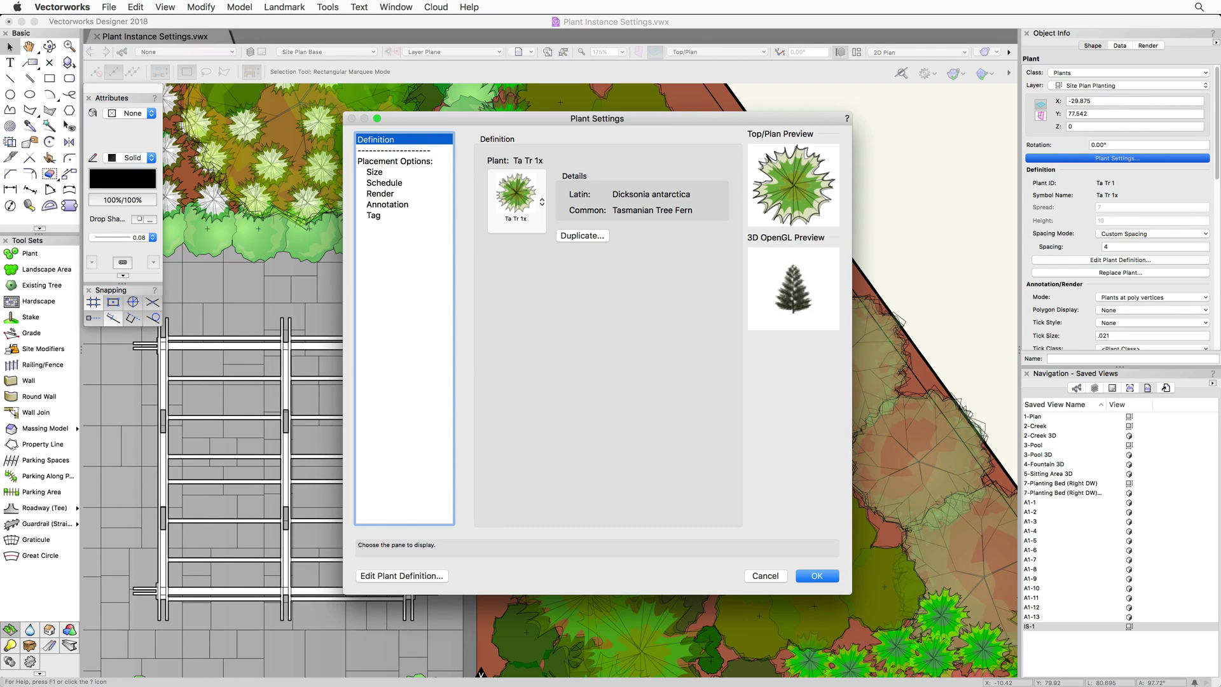
Show the Size pane: definition spread 7, height 10 and fixed spacing 4
left_click(409, 176)
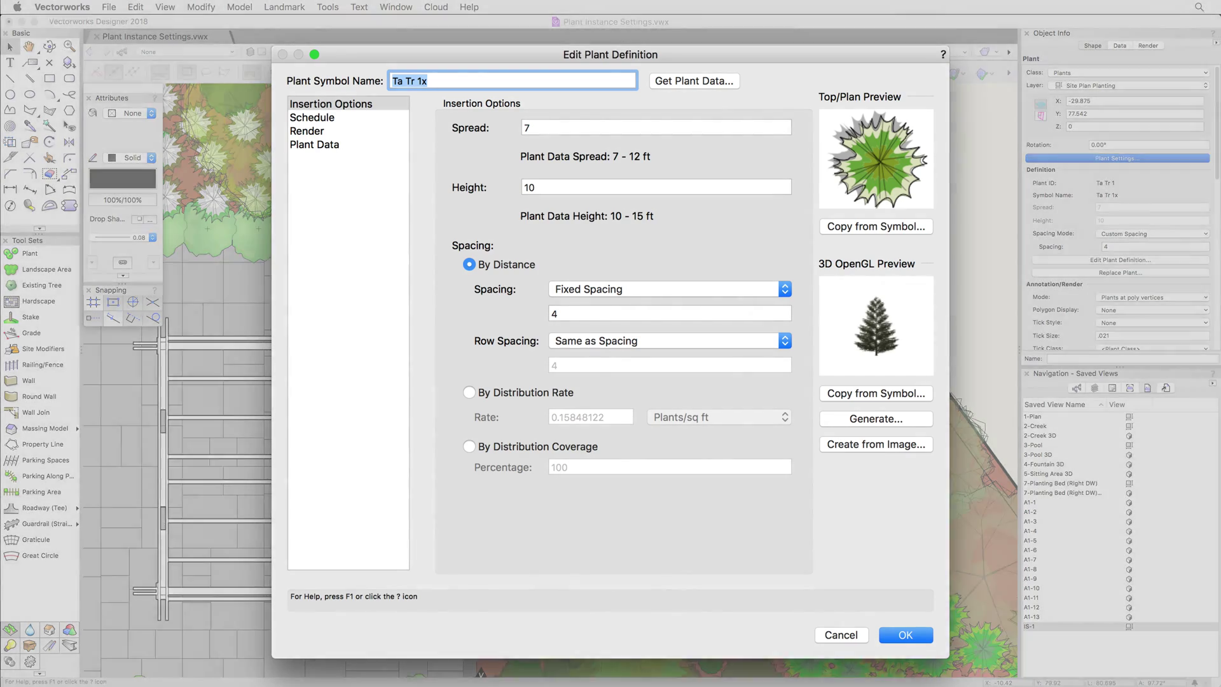
Enter 12 for the spread and 15 for the height
key("Tab")
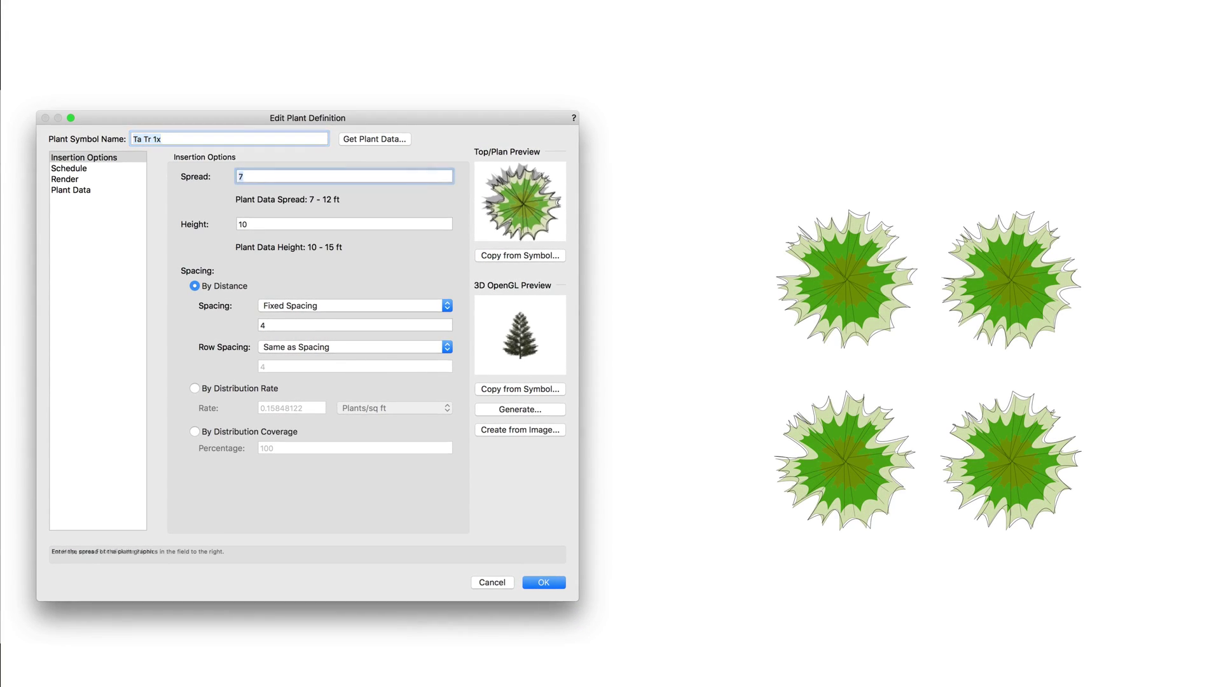
type("12")
key("Tab")
type("15")
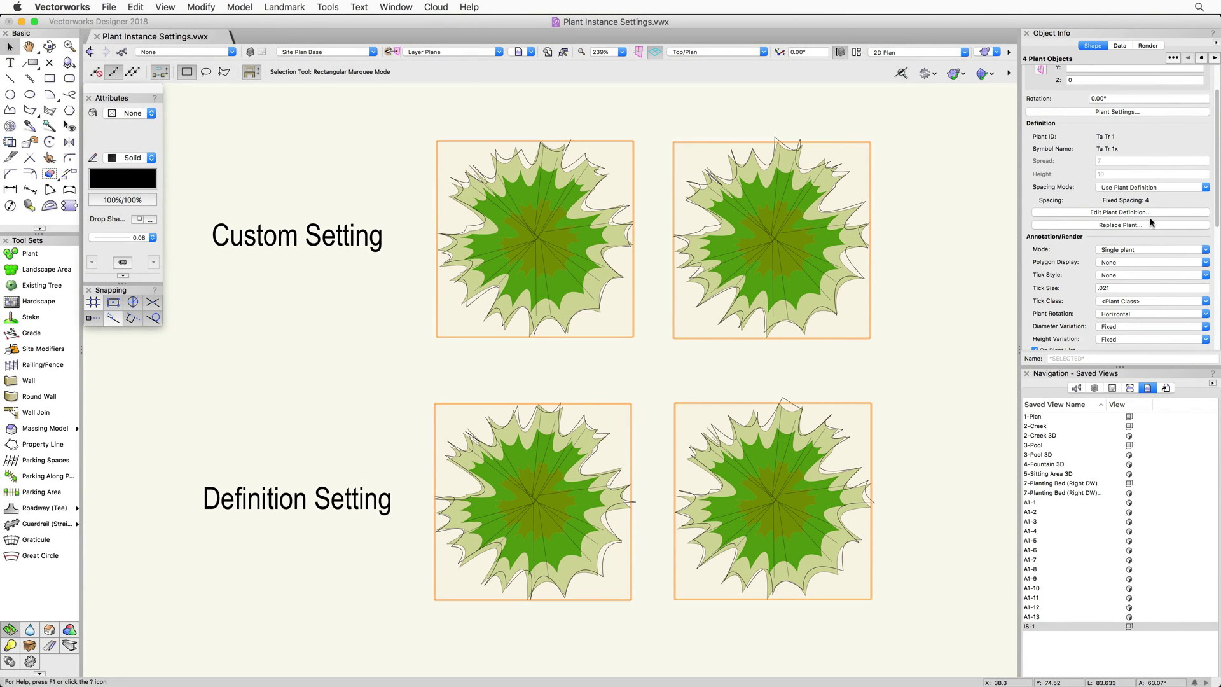
Change the Ta Tr 1x plant definition's spread to 10
left_click(1153, 215)
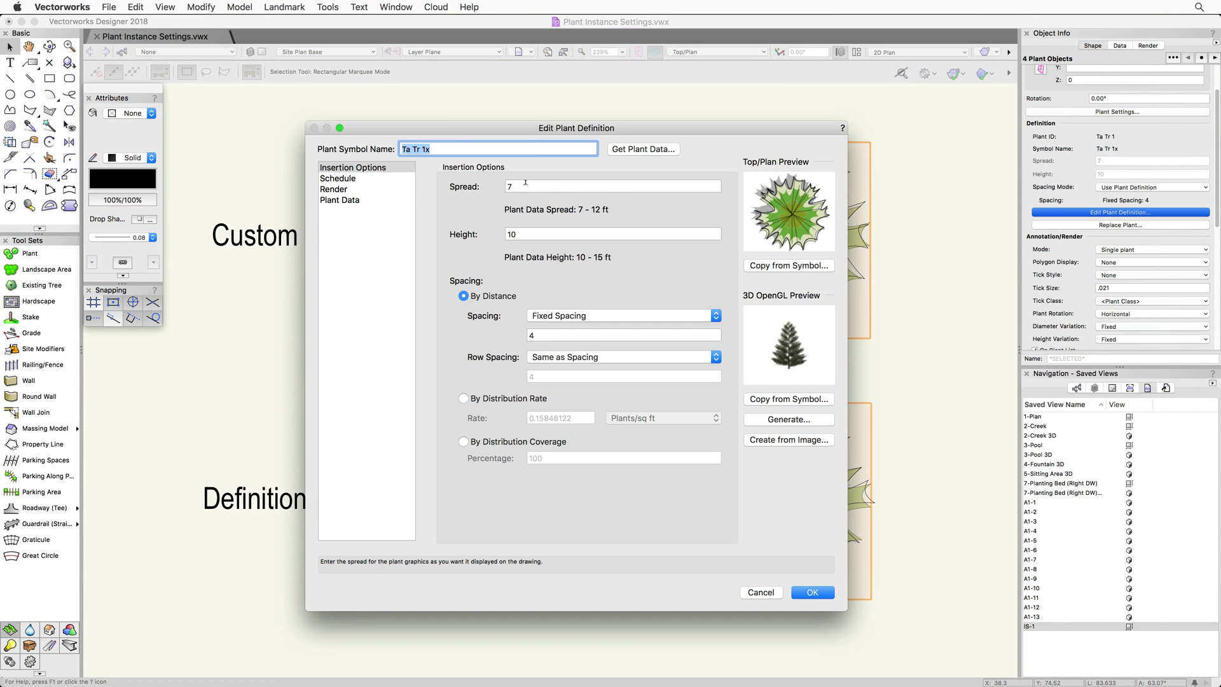
key("Tab")
type("10")
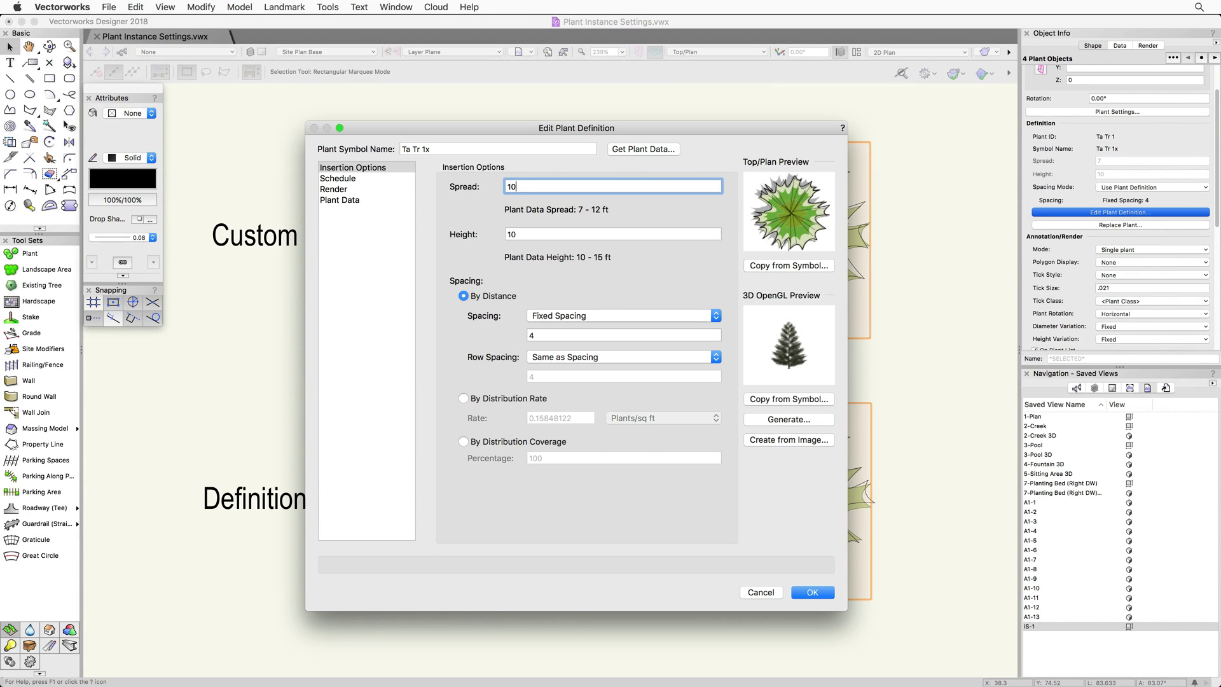
key("Return")
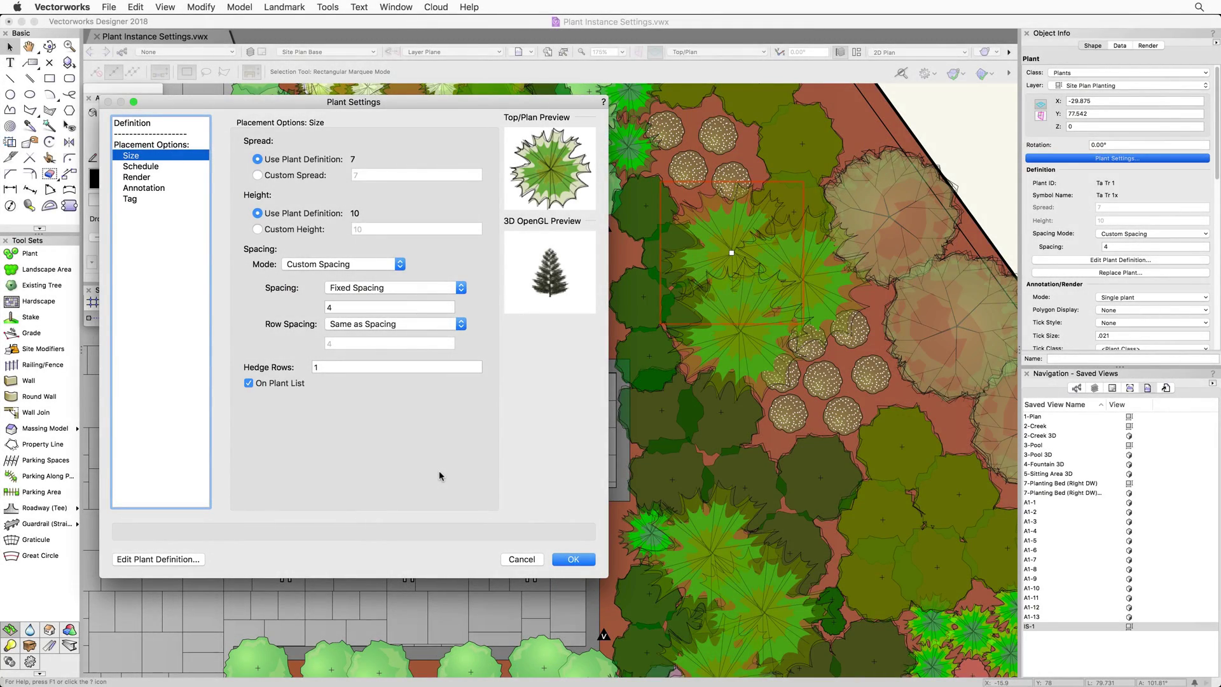
Switch the plant to Custom Spread and Custom Height with spread 10, then review the spacing mode choices
left_click(257, 175)
left_click(257, 229)
key("Tab")
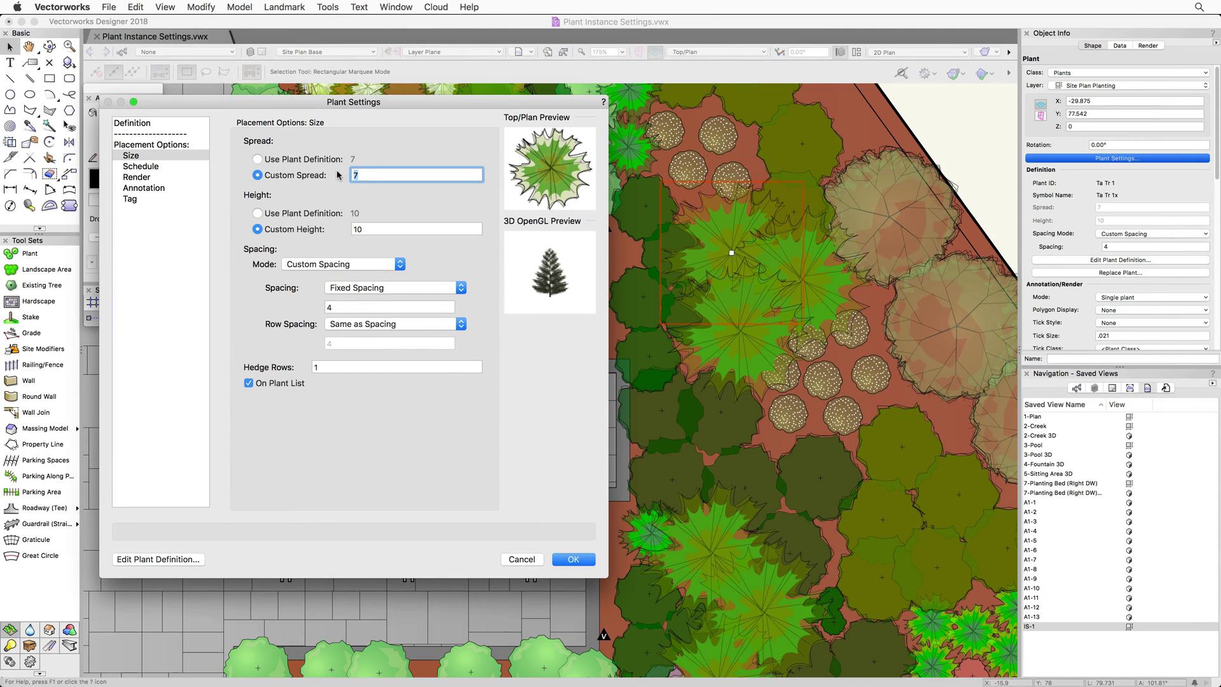
type("10")
key("Return")
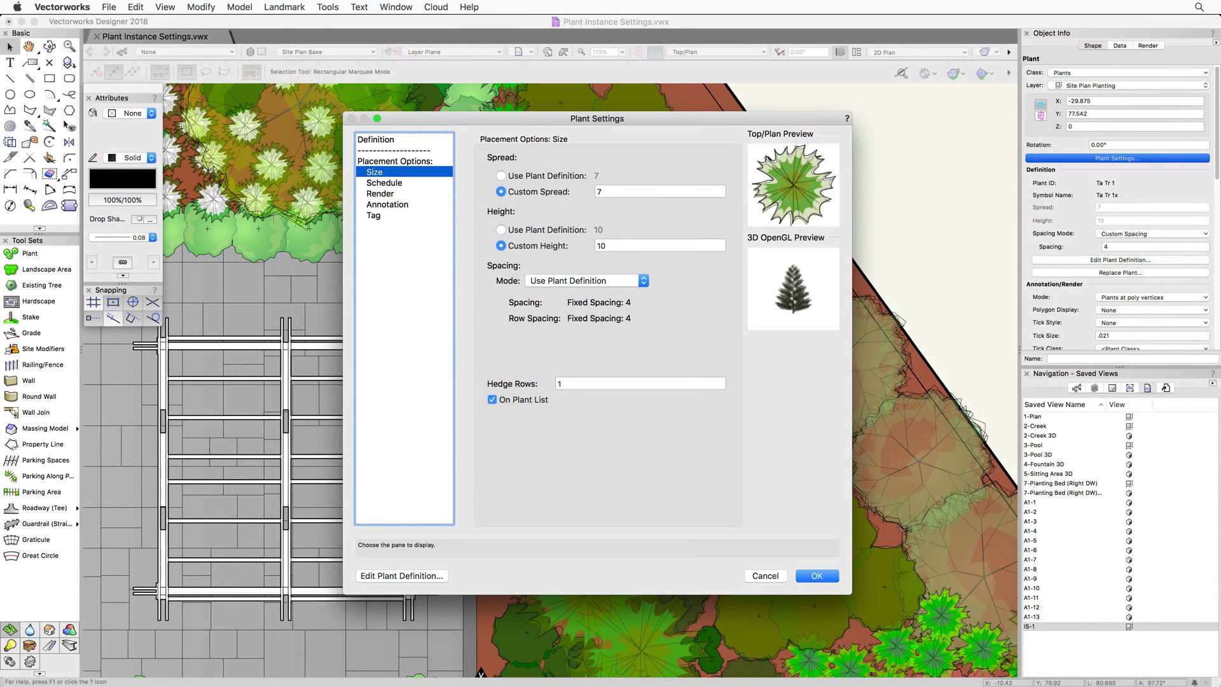
left_click(617, 280)
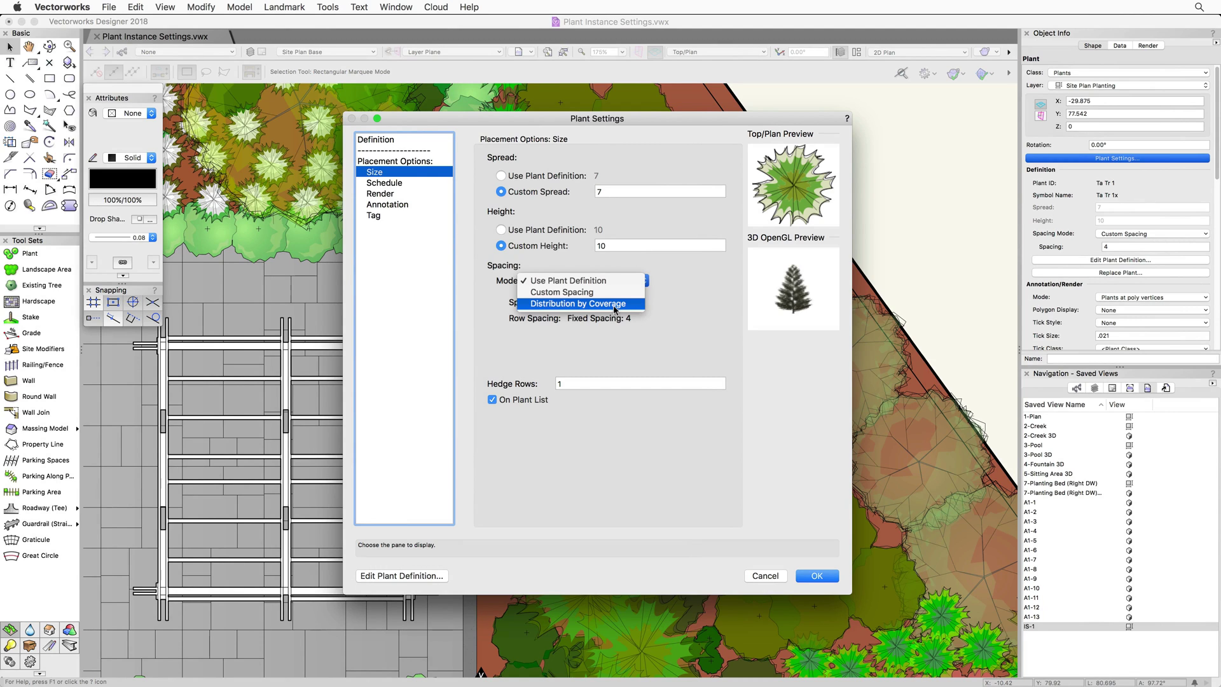
key("Escape")
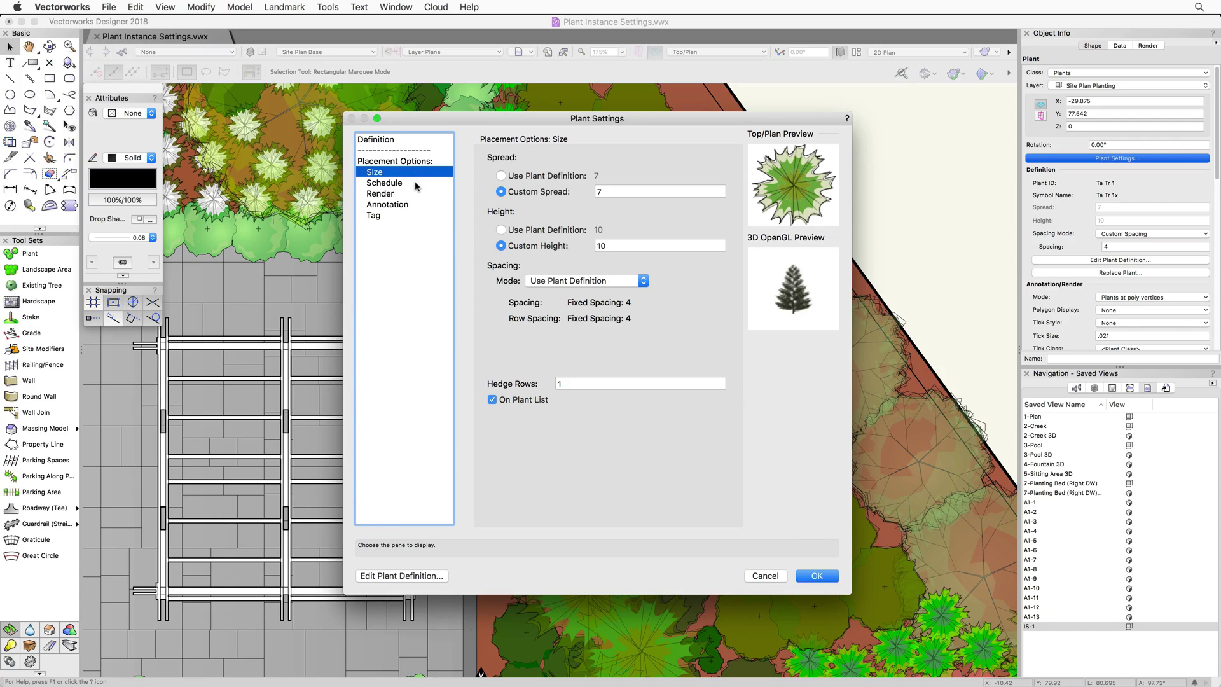
Show the Schedule pane: scheduled size 5 gal, quantity Count, price 0
left_click(417, 184)
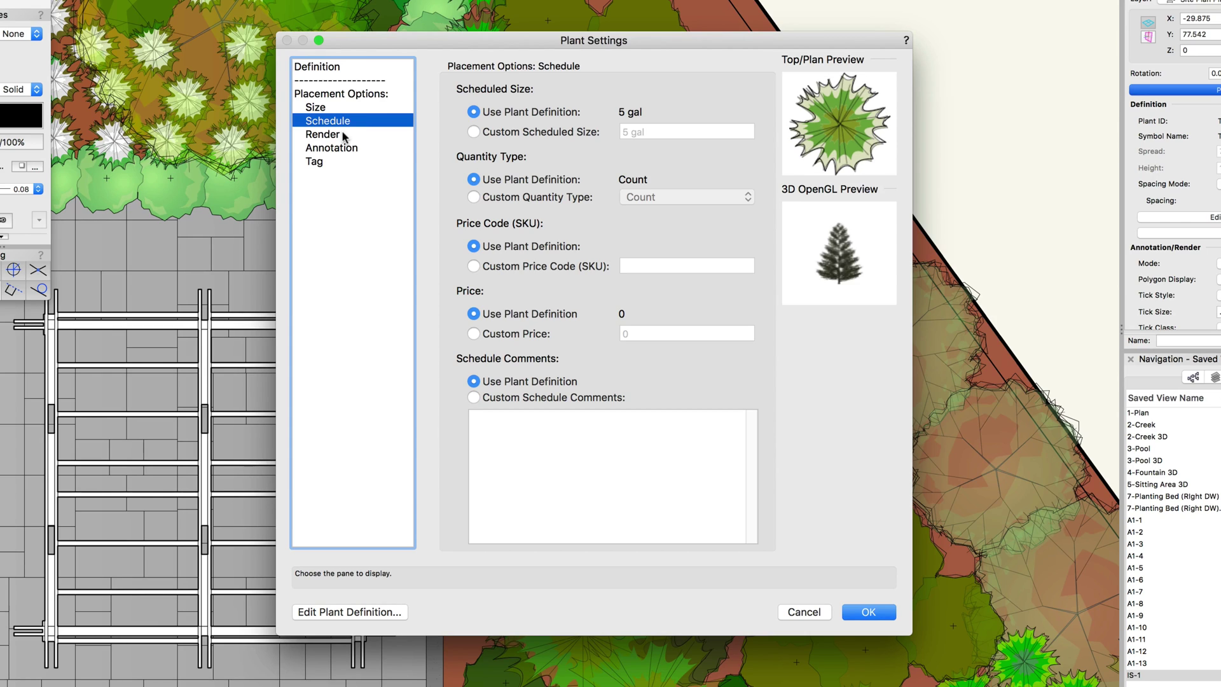
Show the Render pane: definition outline, One Sketch Outline, No Shadow
left_click(342, 134)
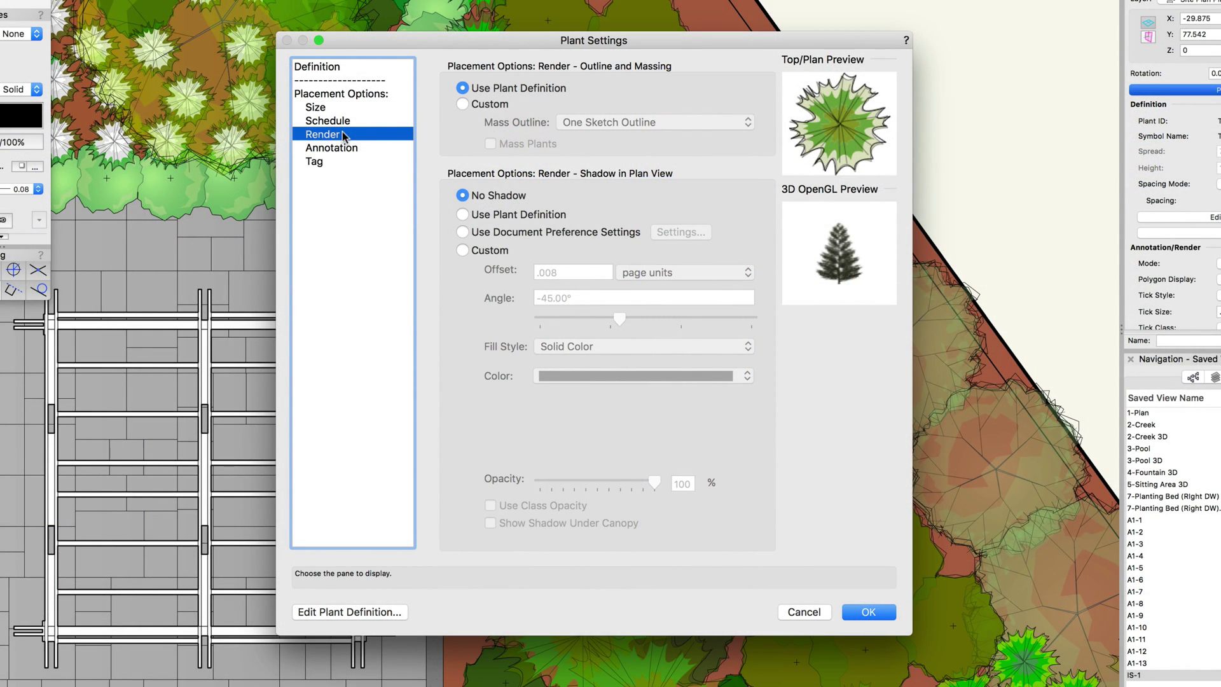
left_click(346, 148)
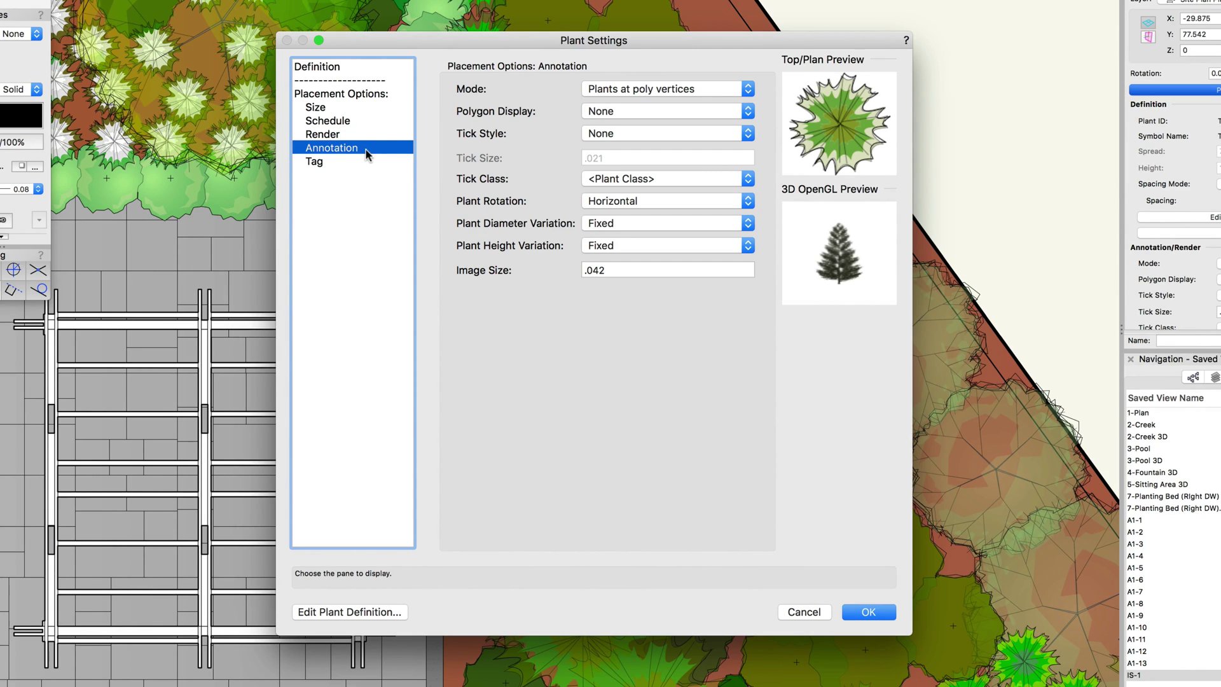
left_click(748, 90)
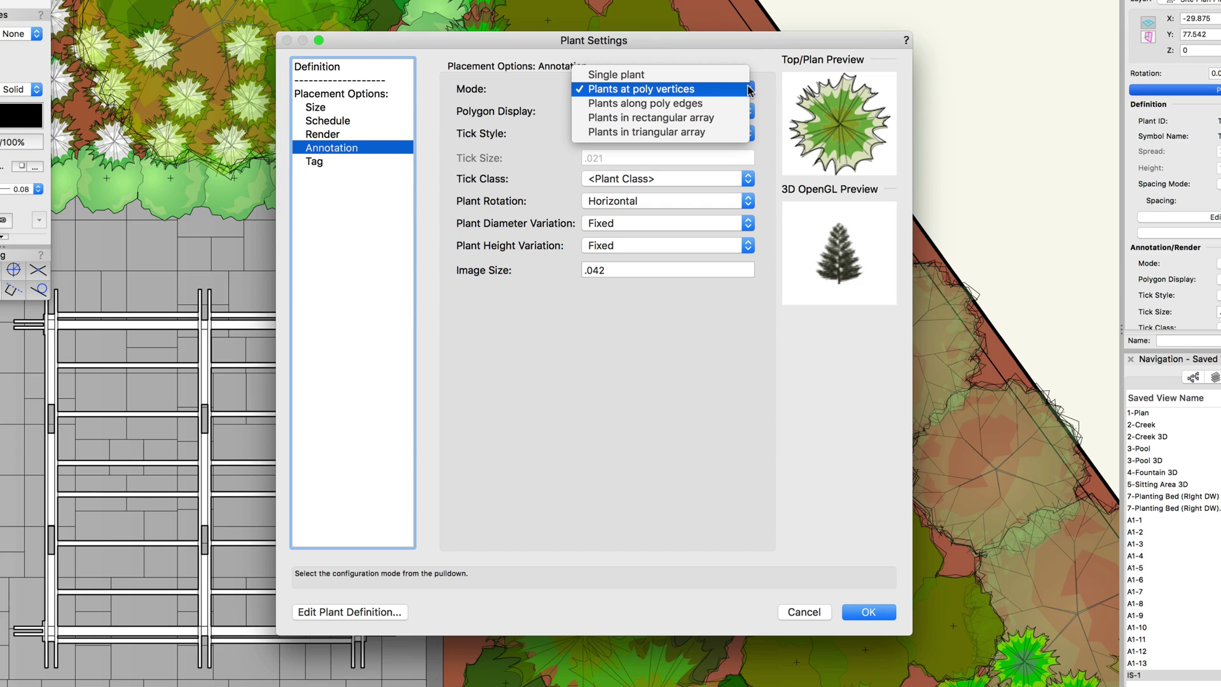
left_click(748, 90)
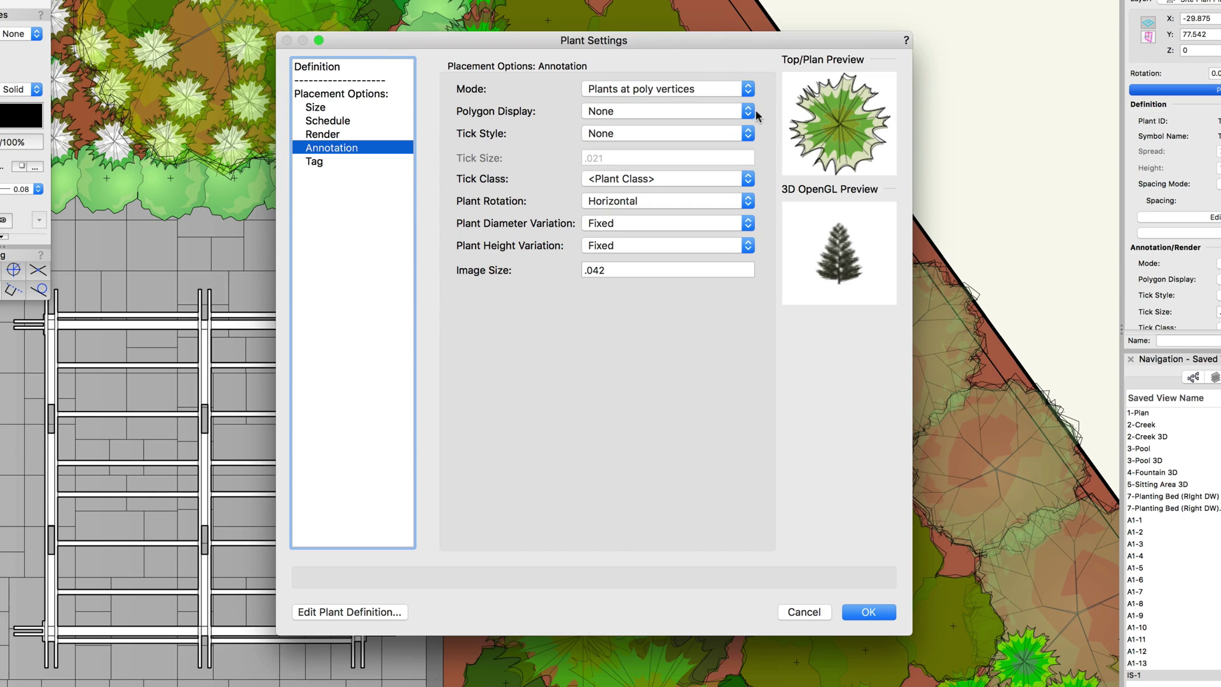
left_click(749, 112)
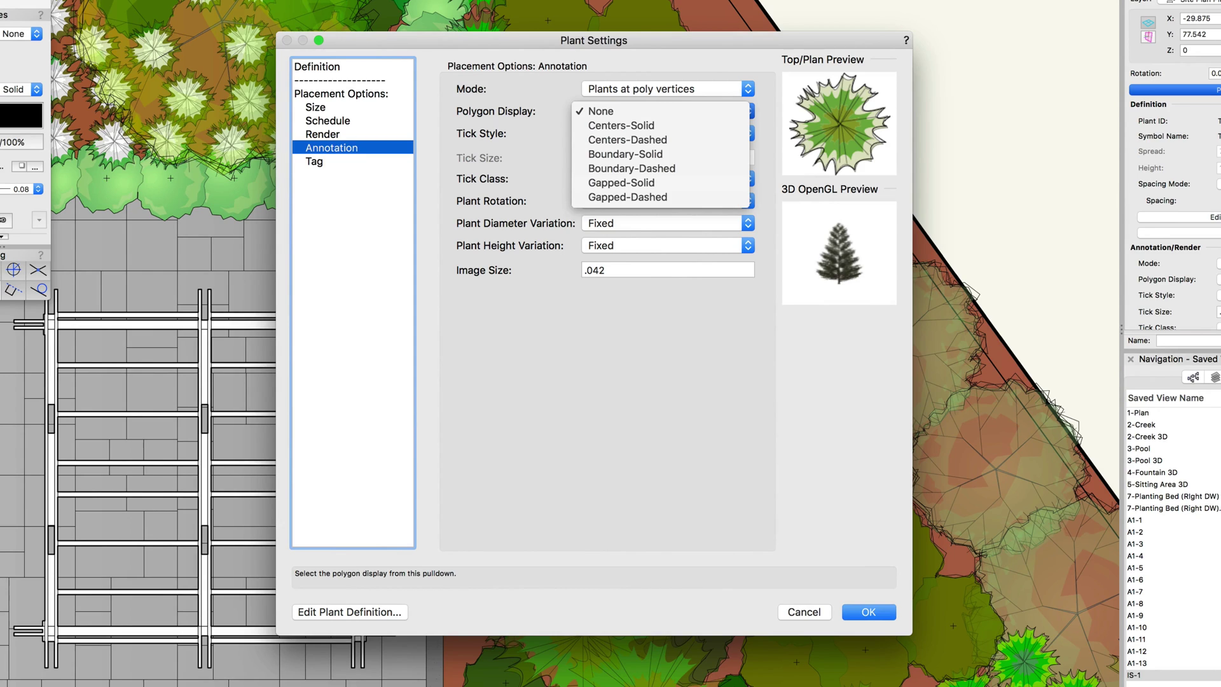
left_click(773, 163)
left_click(749, 134)
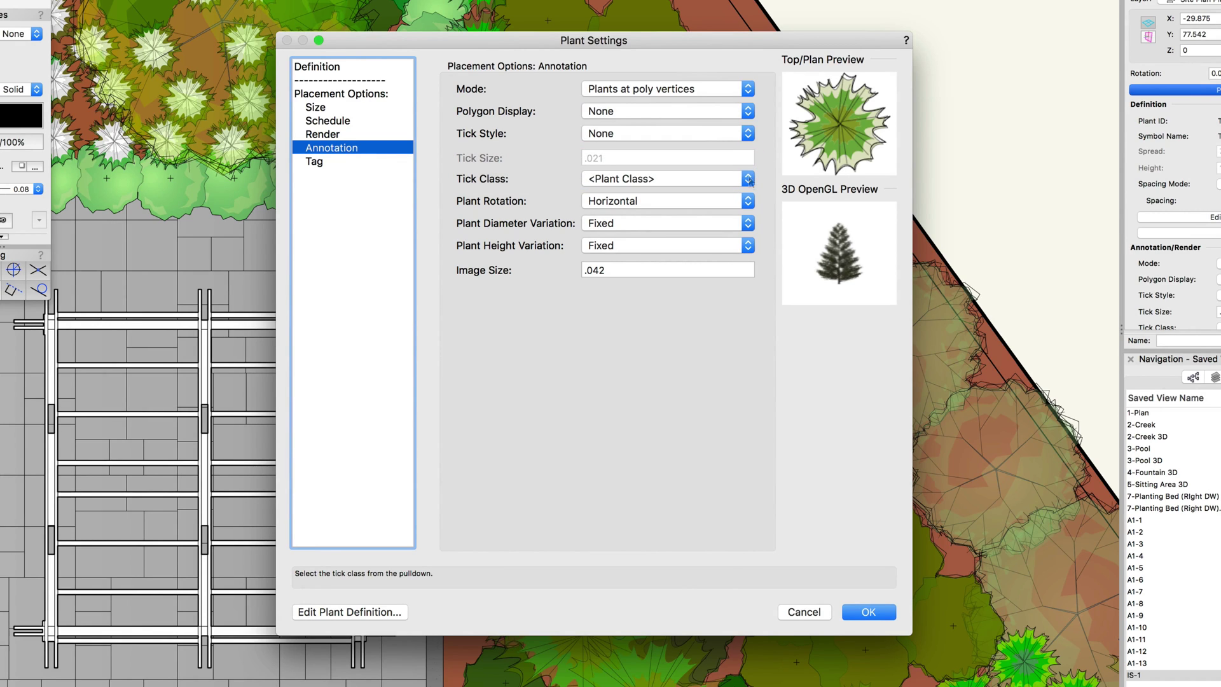
left_click(749, 201)
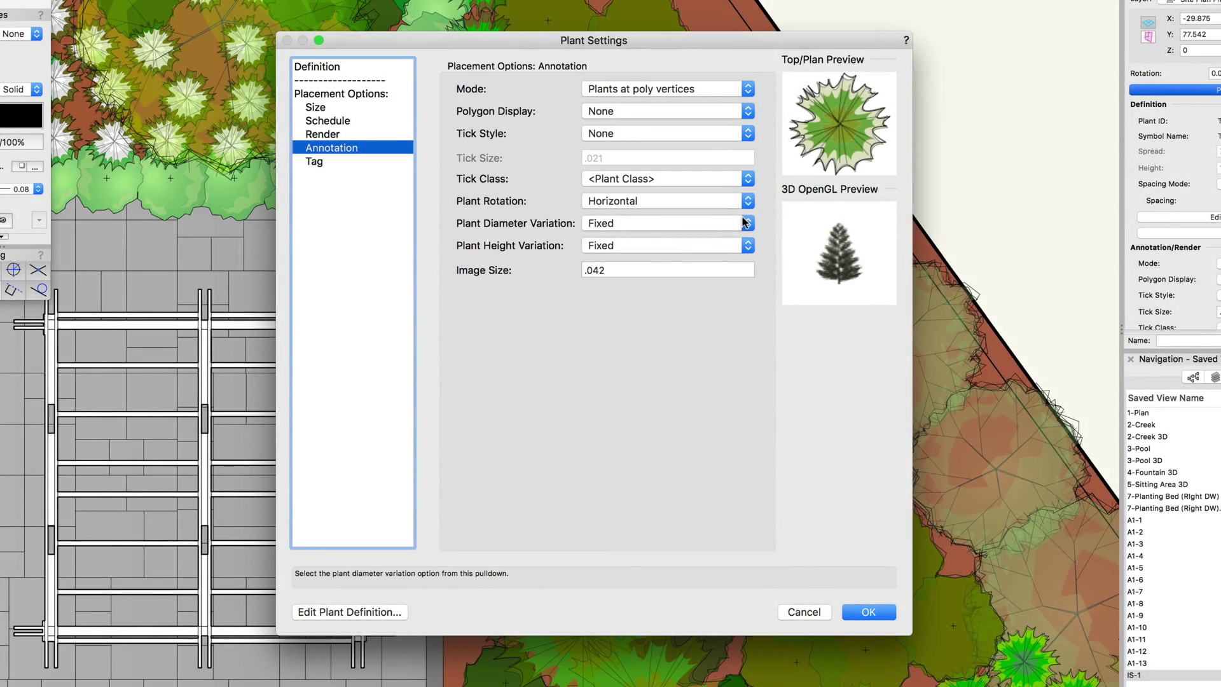
left_click(746, 222)
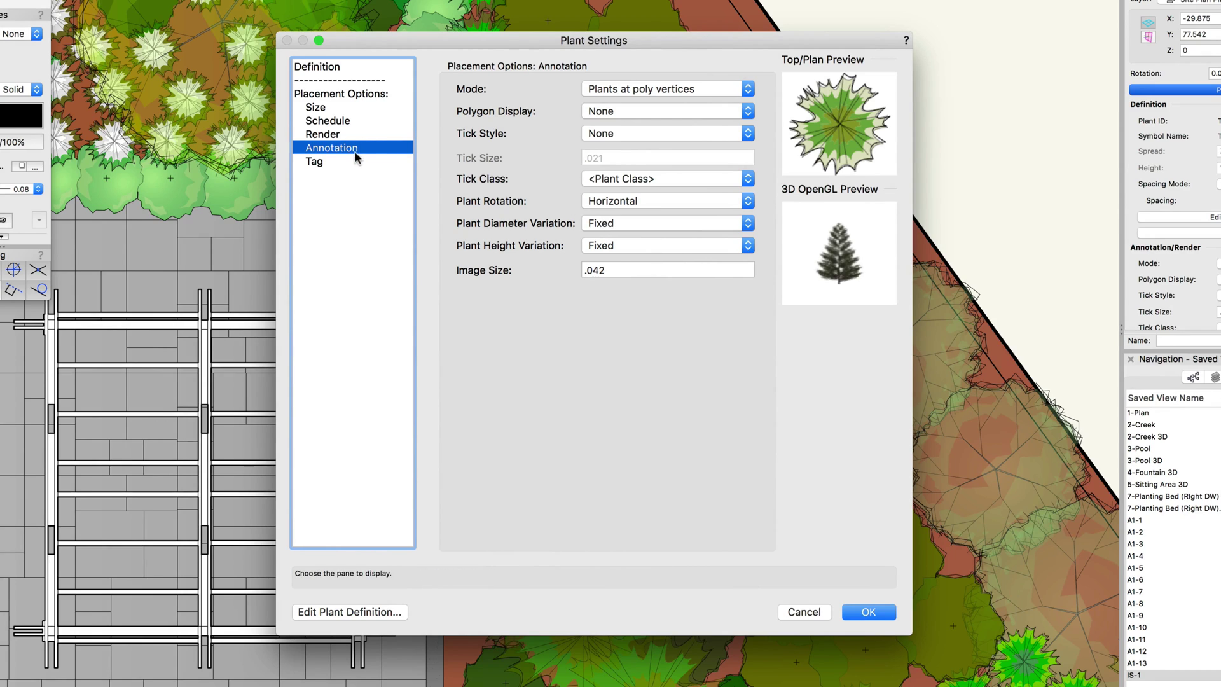
View the plant's tag options in the Tag pane of Plant Settings
left_click(350, 162)
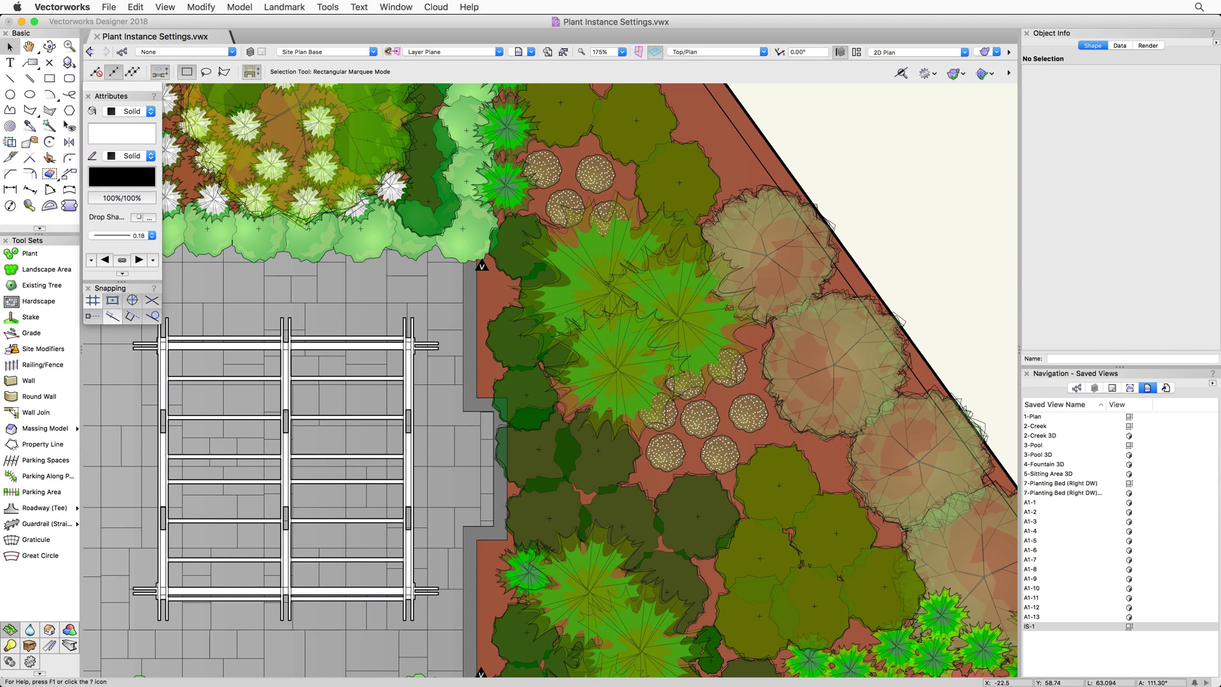
Select the Ta Tr 1 tree and scroll the Object Info palette through its plant properties
left_click(654, 365)
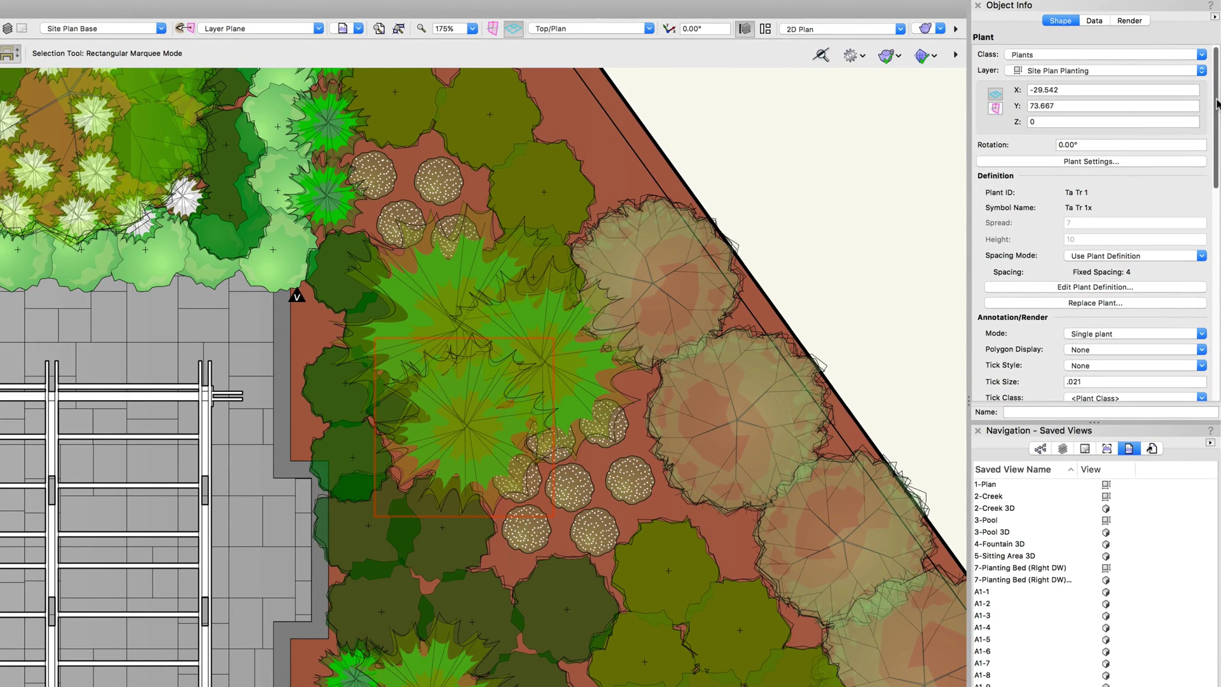
mouse_move(1216, 114)
left_mouse_down()
mouse_move(1207, 231)
mouse_move(1212, 132)
left_mouse_up()
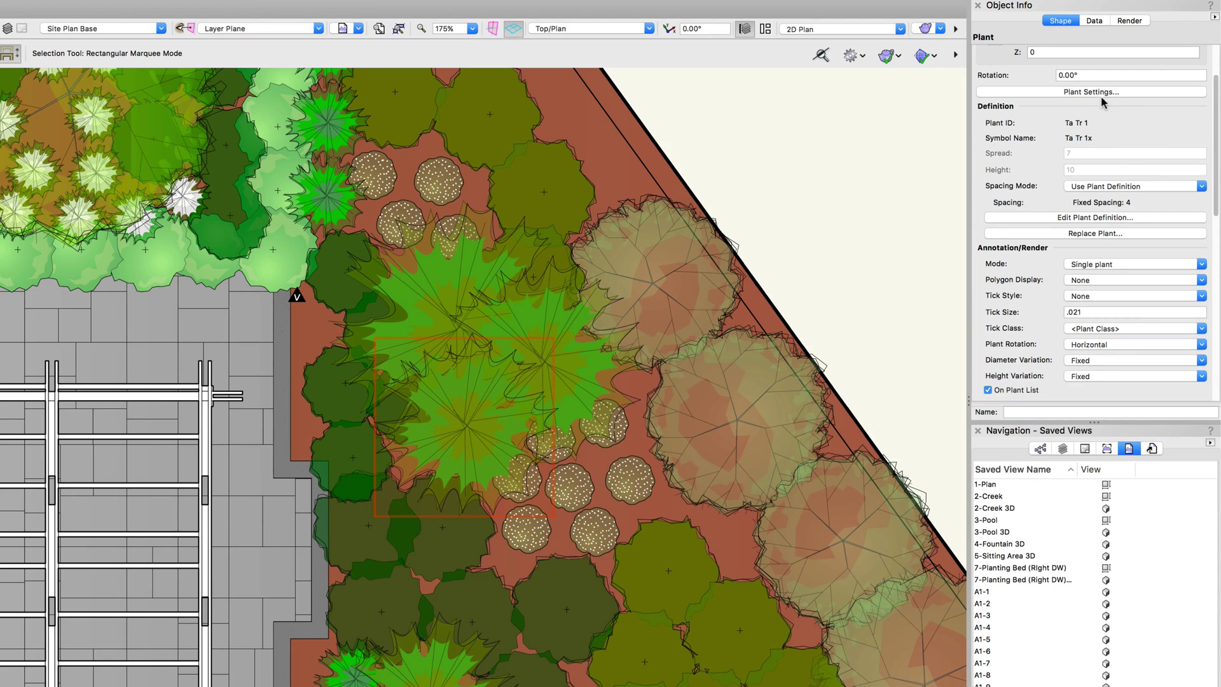
In Plant Settings, give the Ta Tr 1 tree a custom spread of 7 and custom height of 10
left_click(1085, 92)
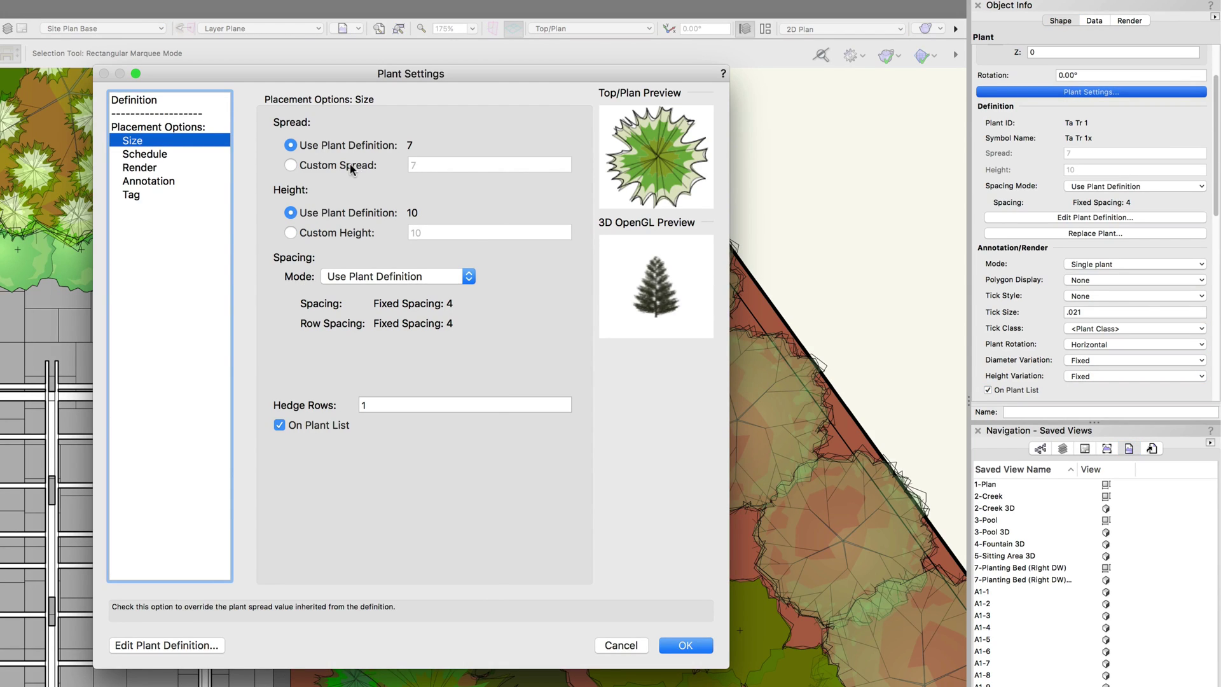
left_click(350, 164)
left_click(325, 234)
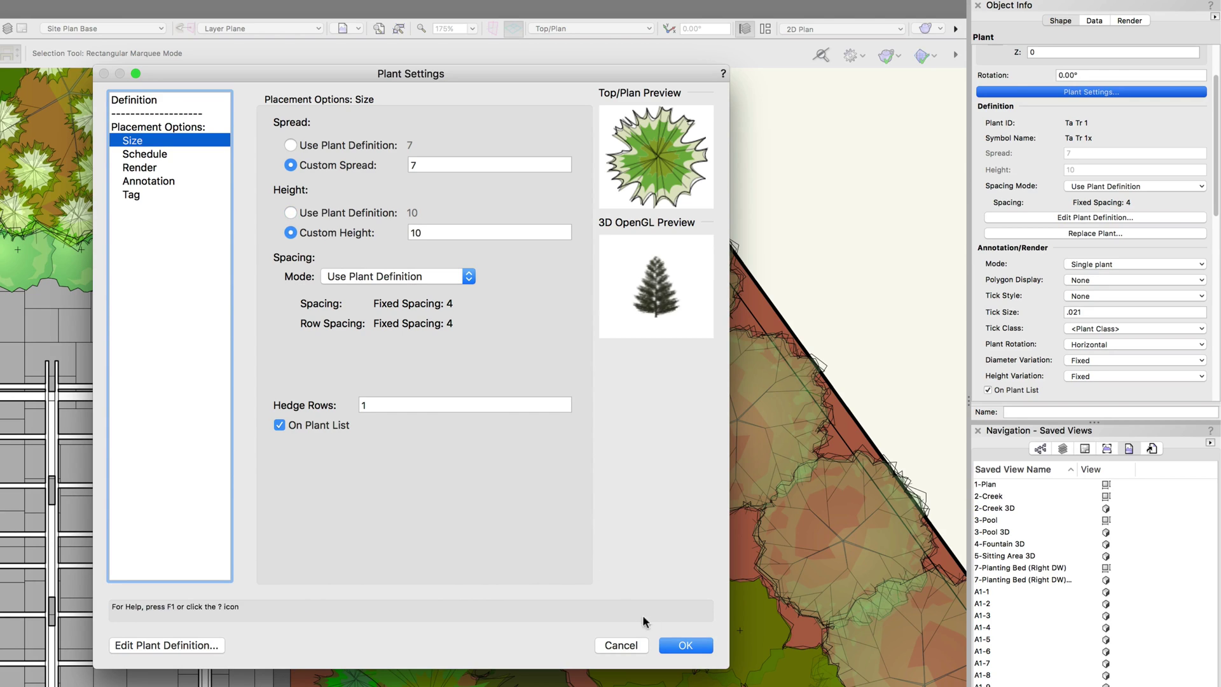
left_click(670, 643)
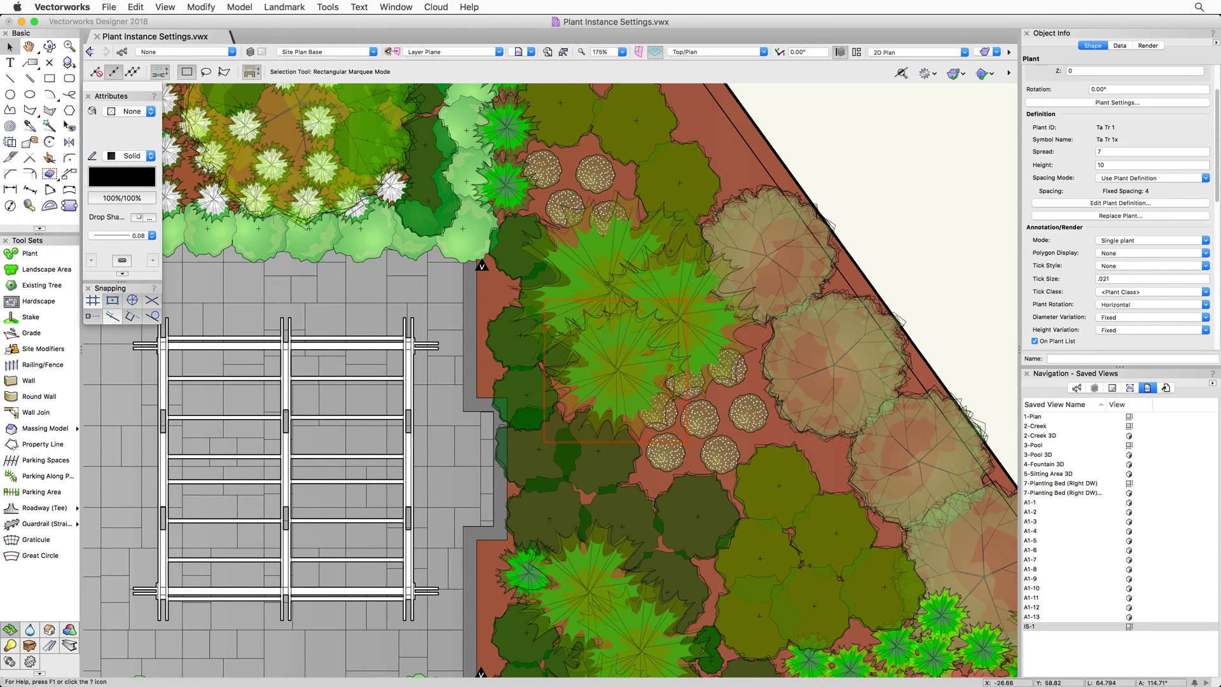
Select the Plant tool and view its default Schedule preferences: 5 gal size, Count quantity, price 0
left_click(67, 257)
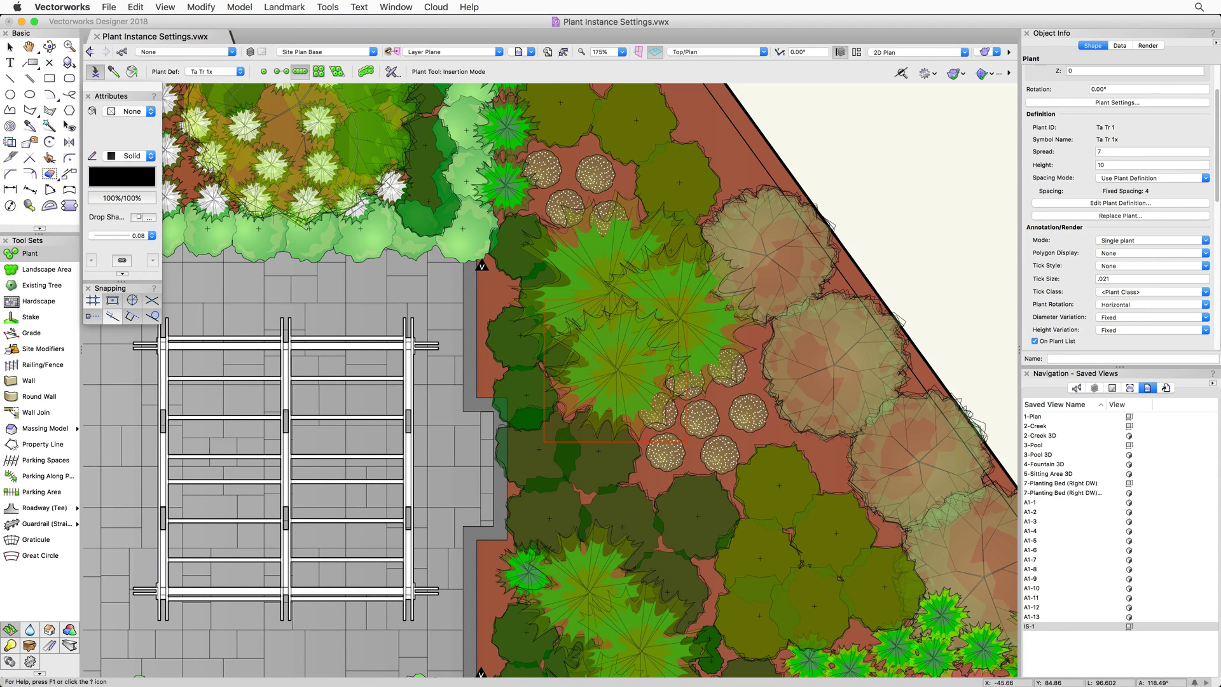
left_click(391, 74)
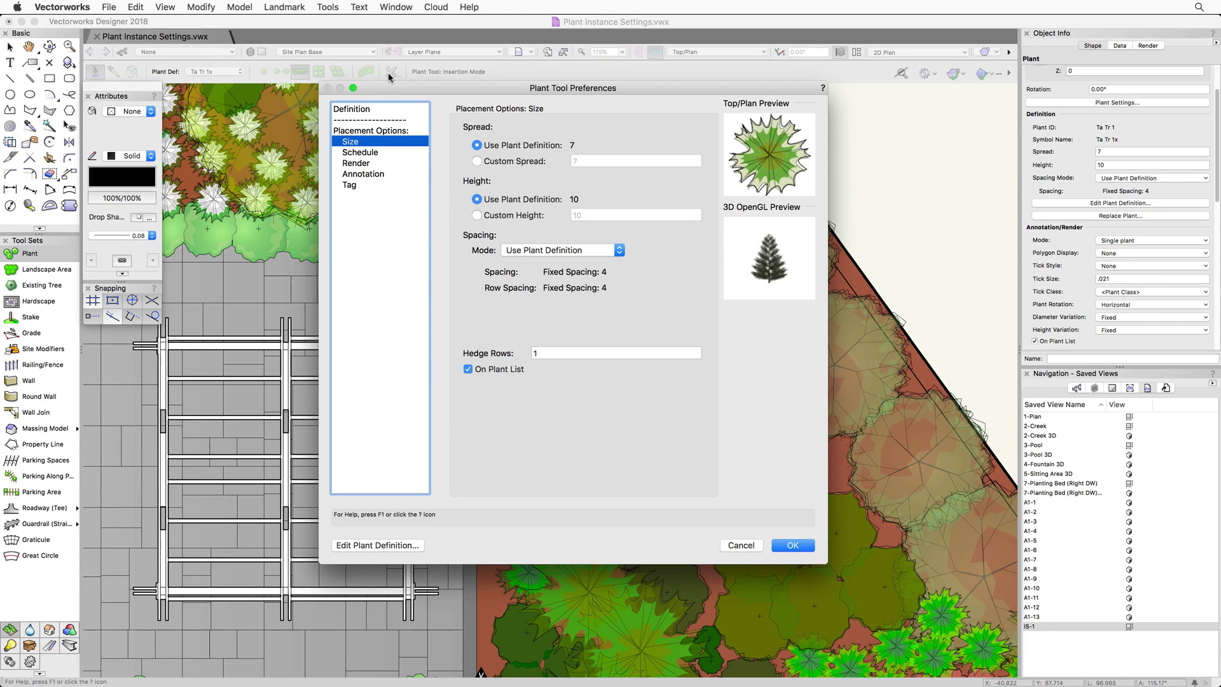
left_click(374, 153)
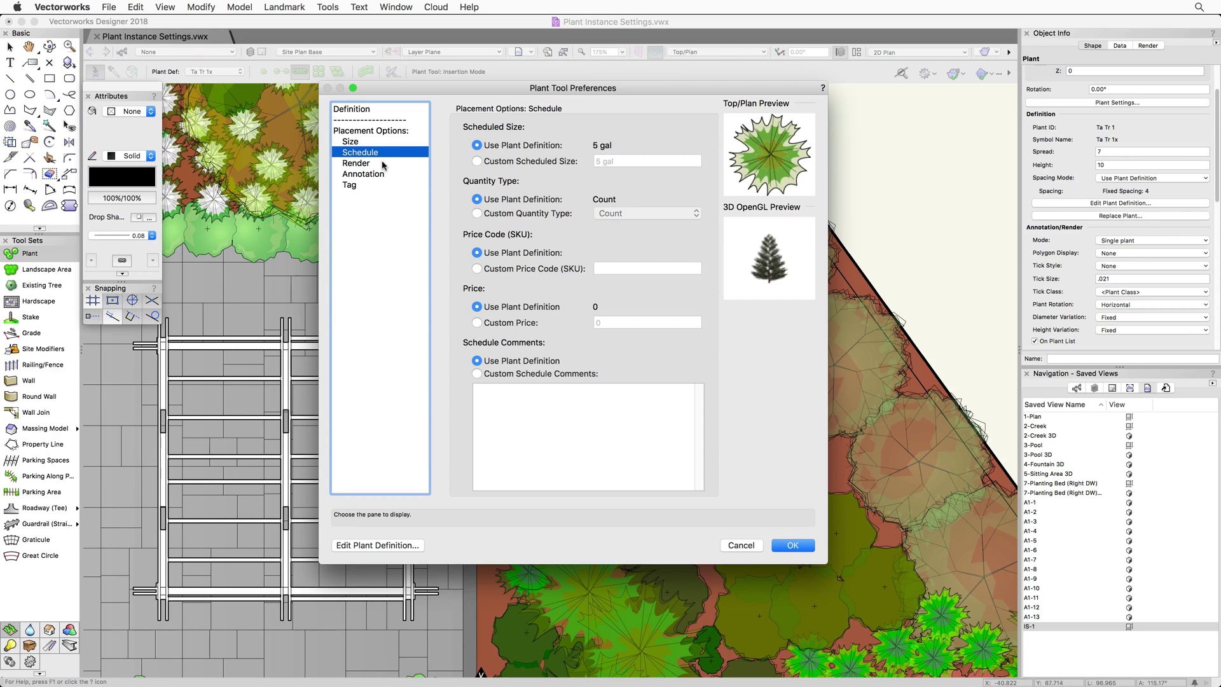
Look through the Render, Annotation and Tag panes of Plant Tool Preferences
left_click(382, 164)
left_click(383, 174)
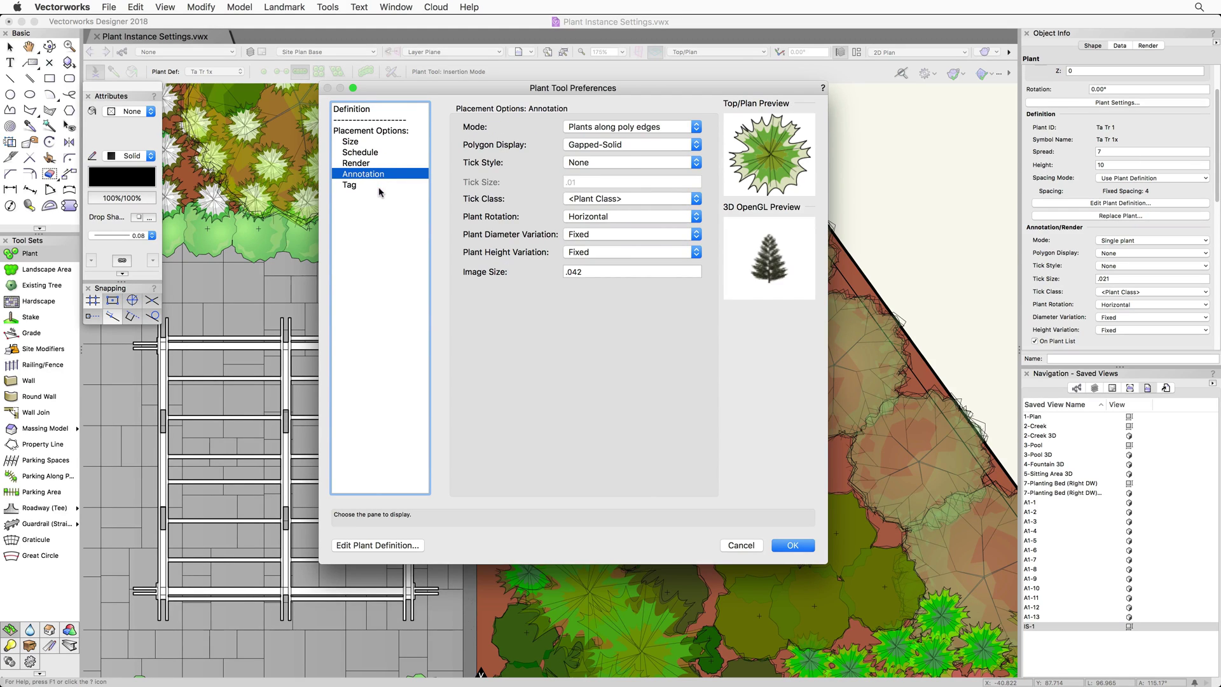
left_click(380, 186)
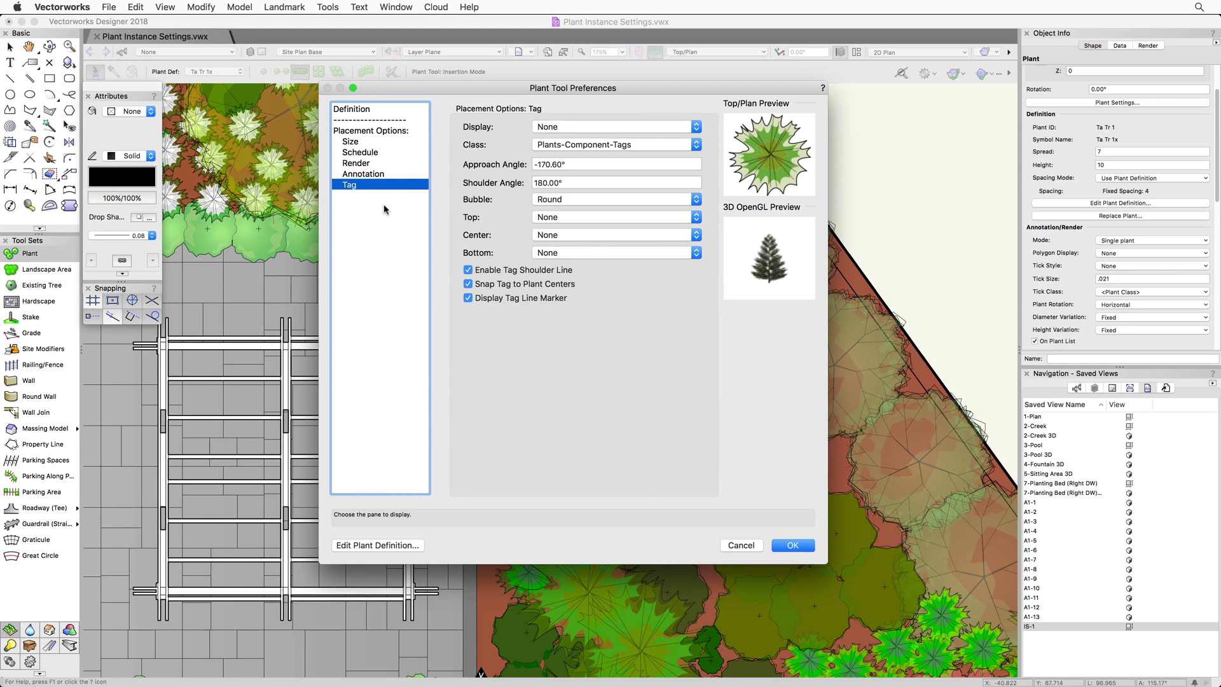
Set the default render outline and massing to Custom with Mass Plants enabled
left_click(383, 164)
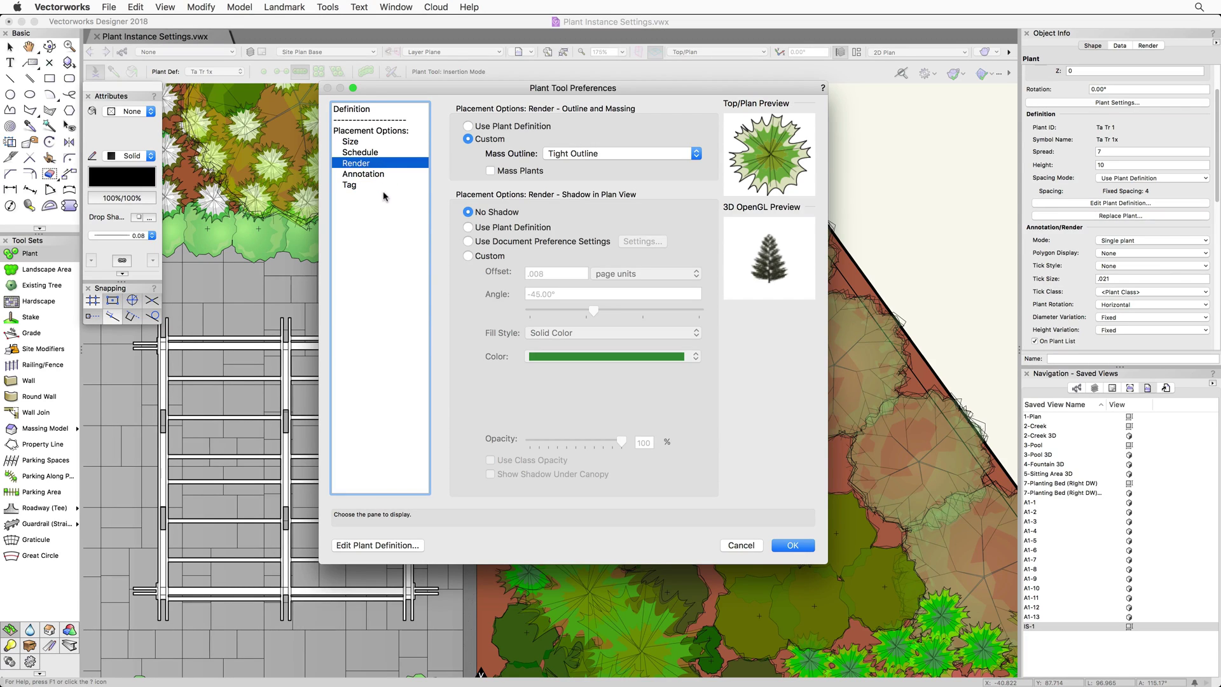
left_click(469, 126)
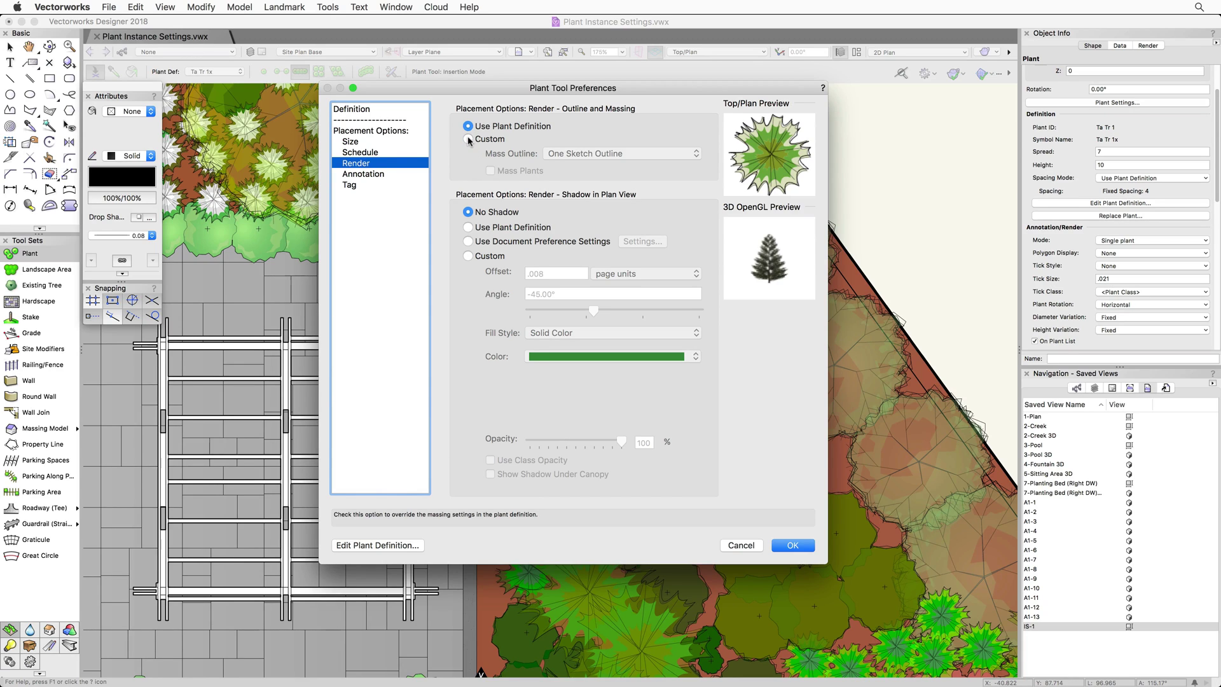
left_click(468, 140)
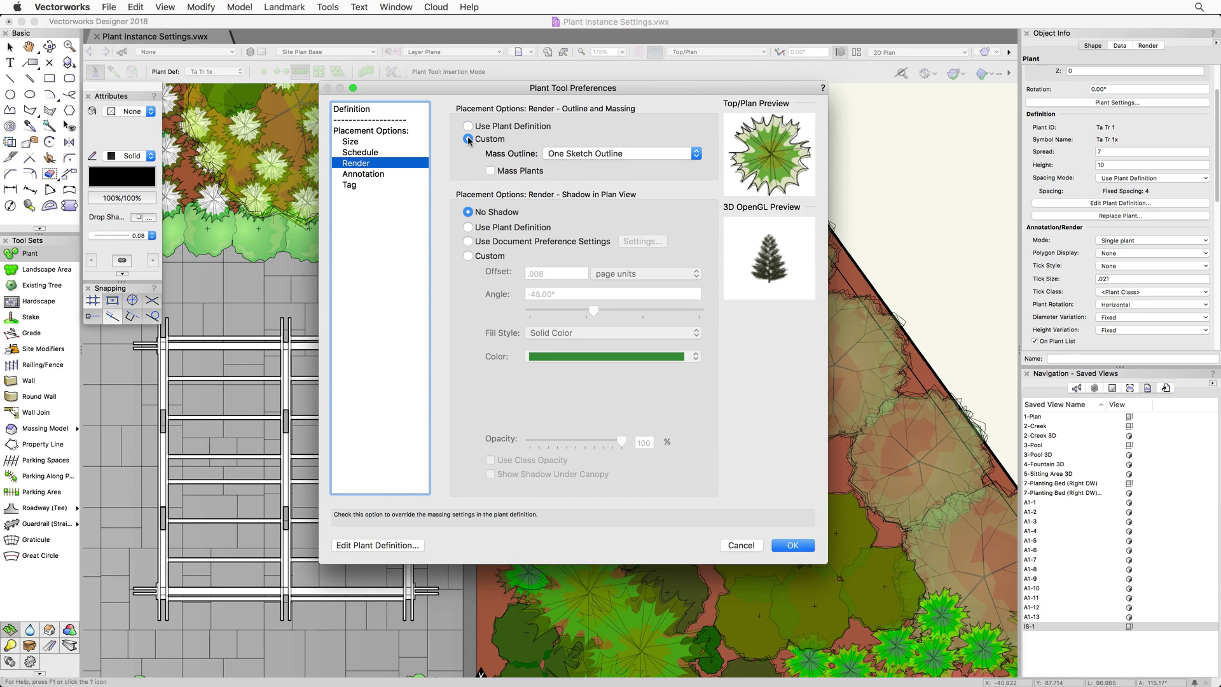
left_click(533, 171)
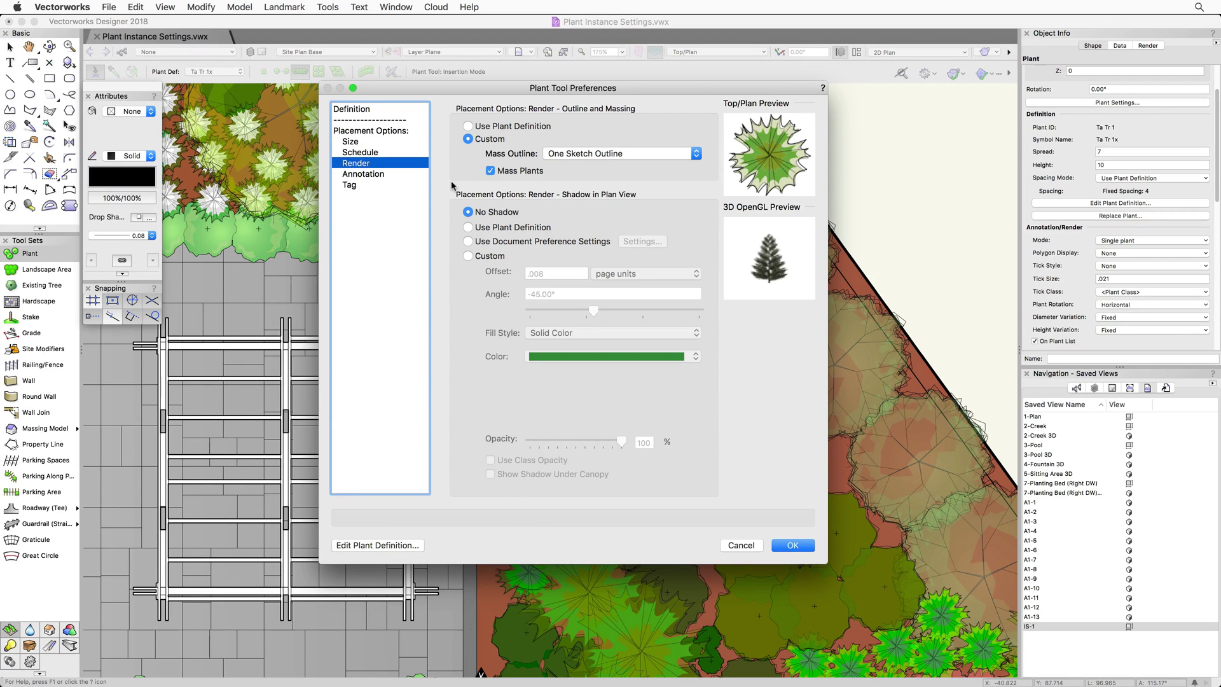
left_click(364, 176)
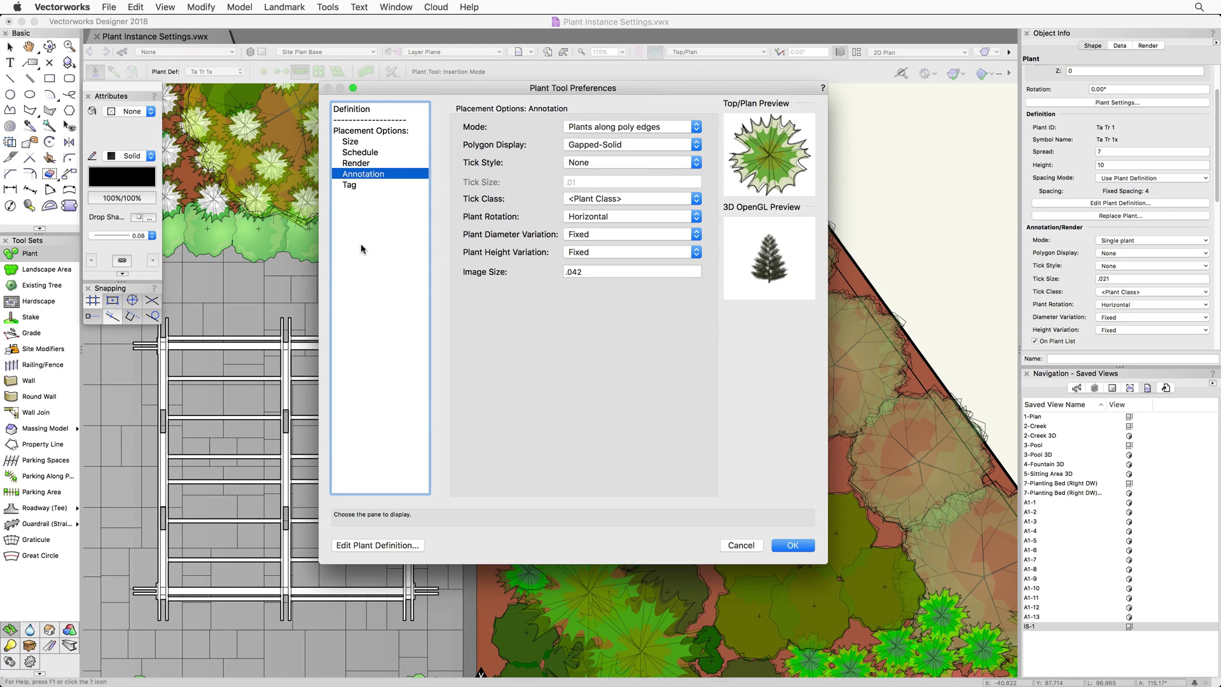
Set the default plant tag to display Right, with Common Name on top and Latin Name centered
left_click(357, 186)
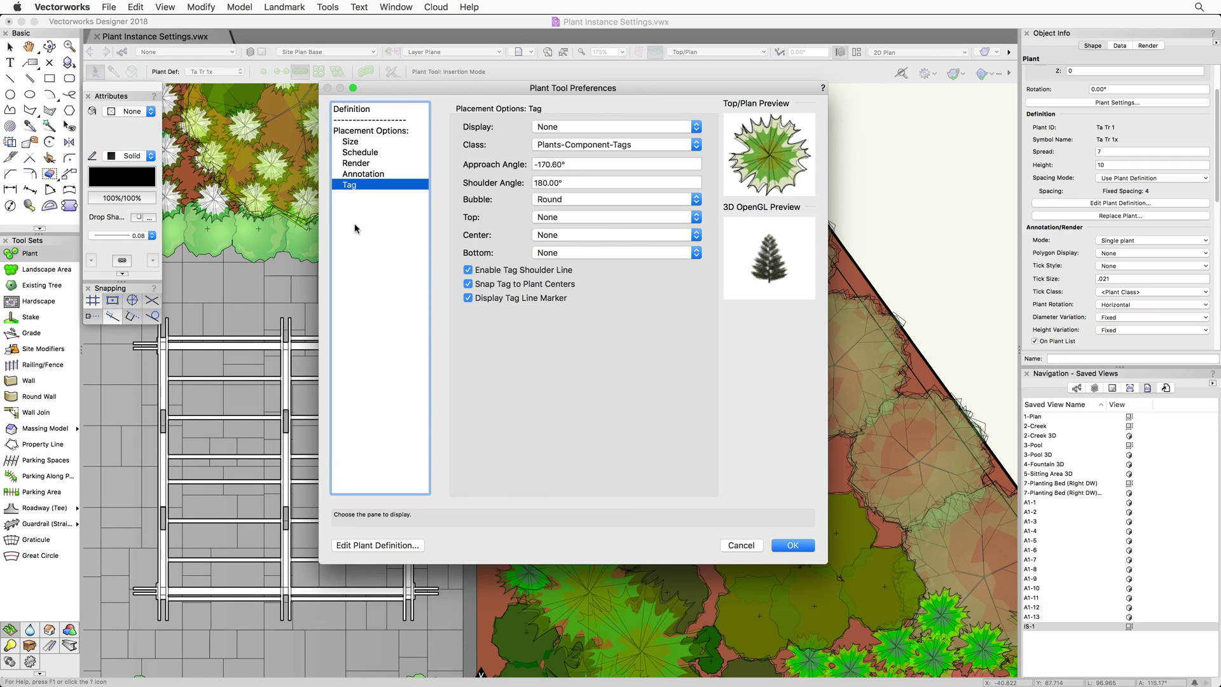
left_click(696, 127)
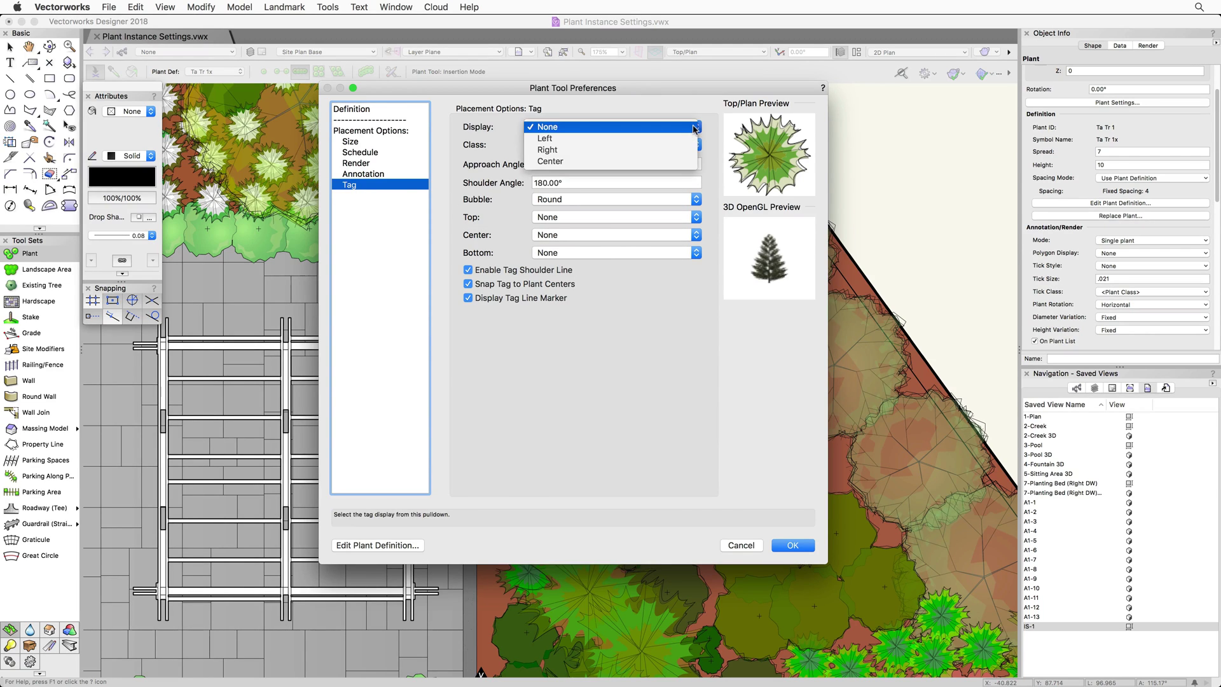
left_click(689, 149)
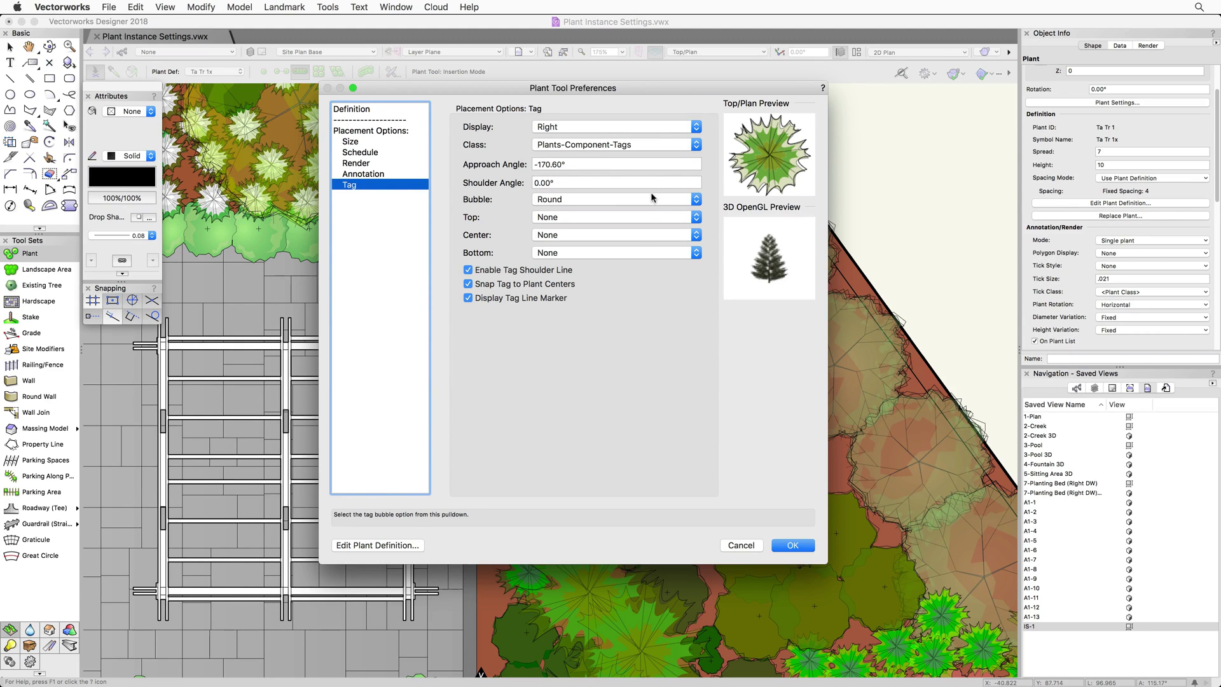
left_click(648, 216)
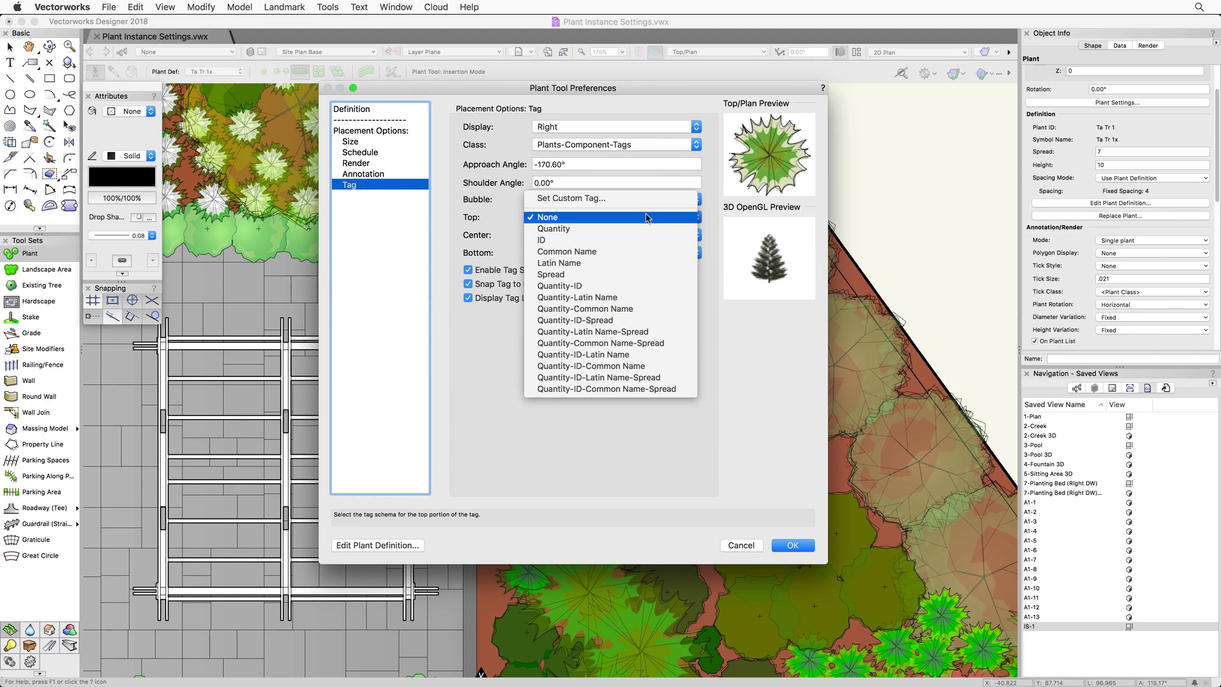
left_click(643, 252)
left_click(639, 237)
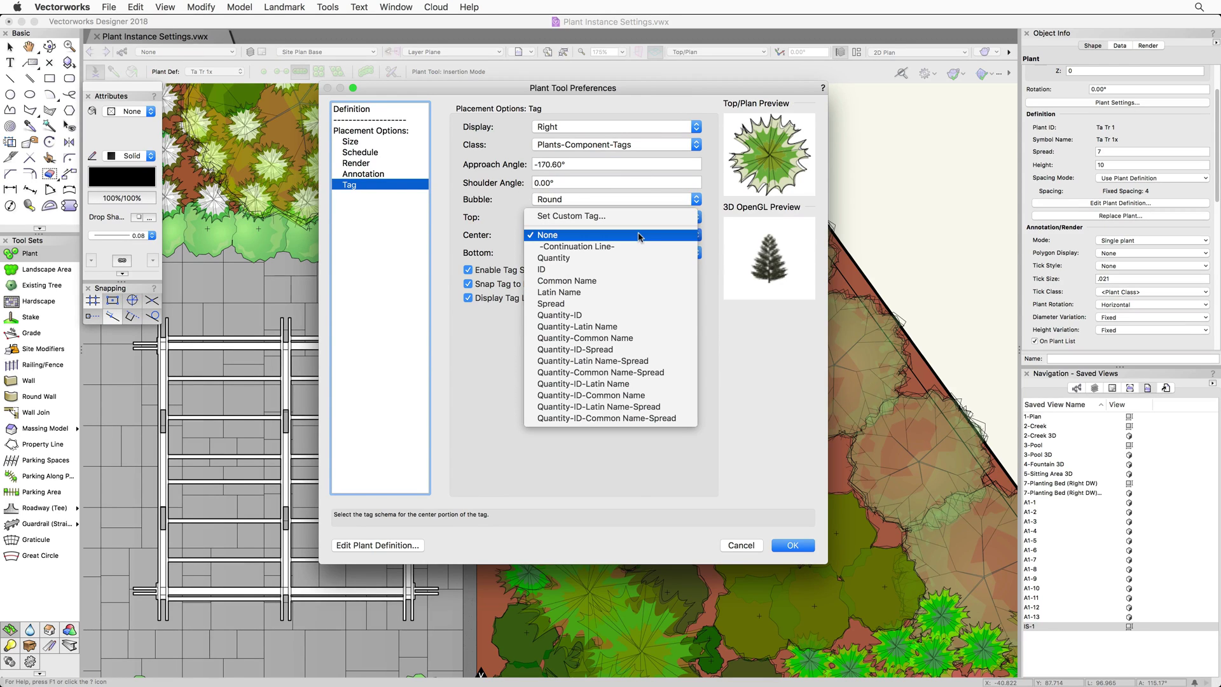
left_click(625, 292)
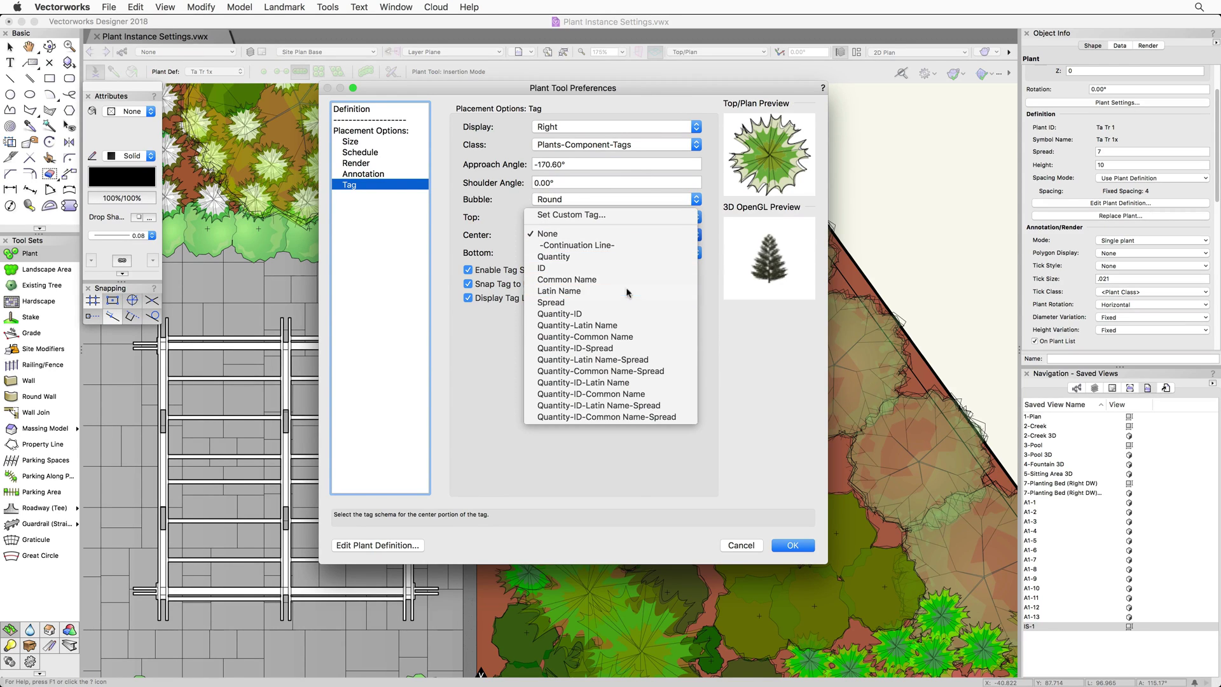